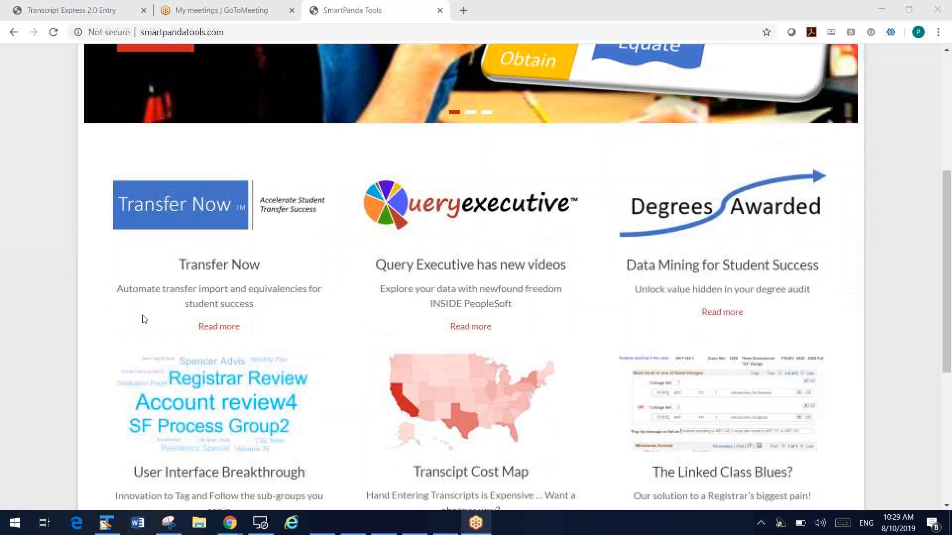
# Open the Transfer Now product page and review how it covers obtaining transcript data and articulating transfer credit
pyautogui.click(218, 326)
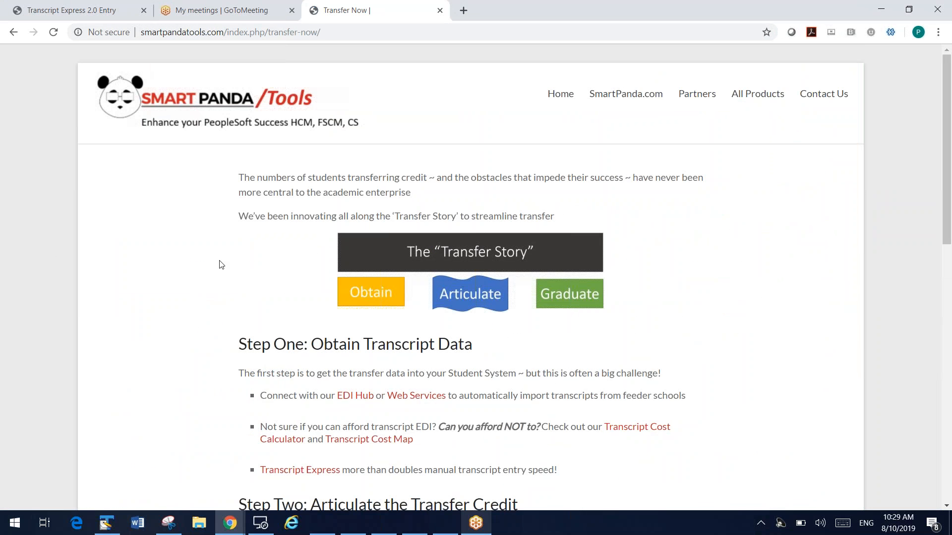
pyautogui.scroll(-2, 303, 189)
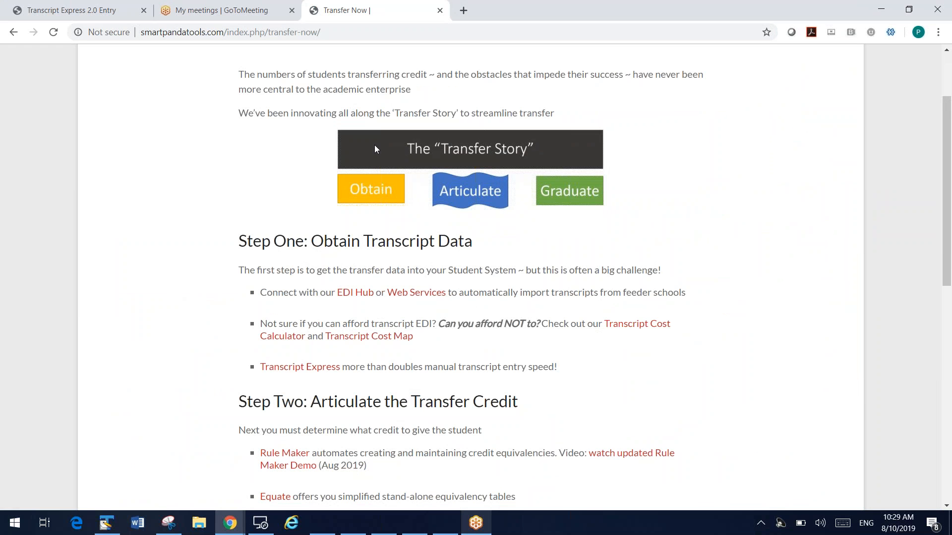
pyautogui.scroll(-3, 153, 257)
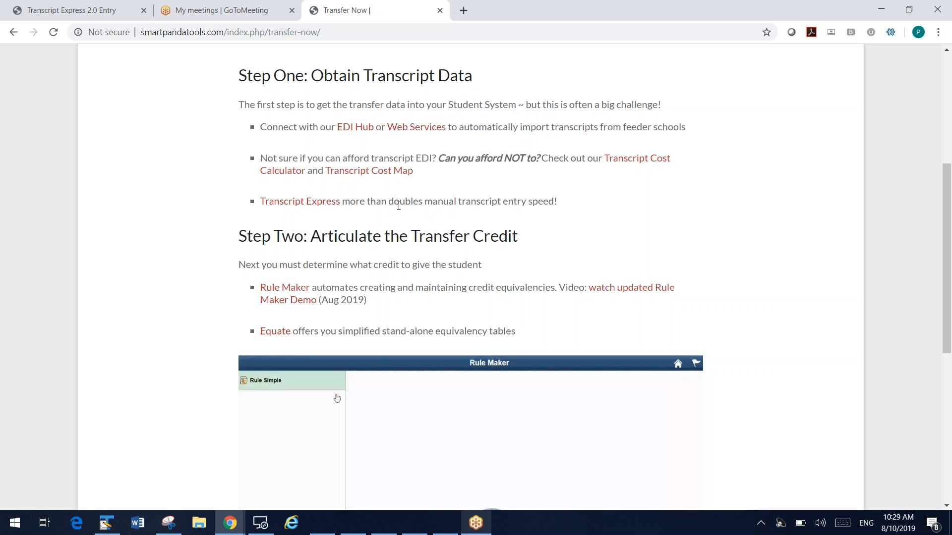
# Switch to the Transcript Express page and review the operator defaults for external education and transfer credit
pyautogui.click(85, 18)
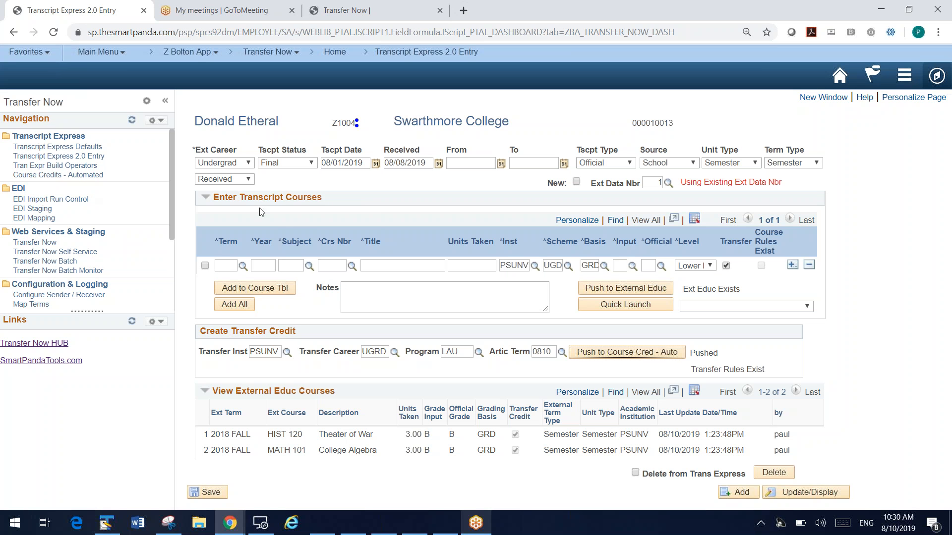
pyautogui.click(78, 148)
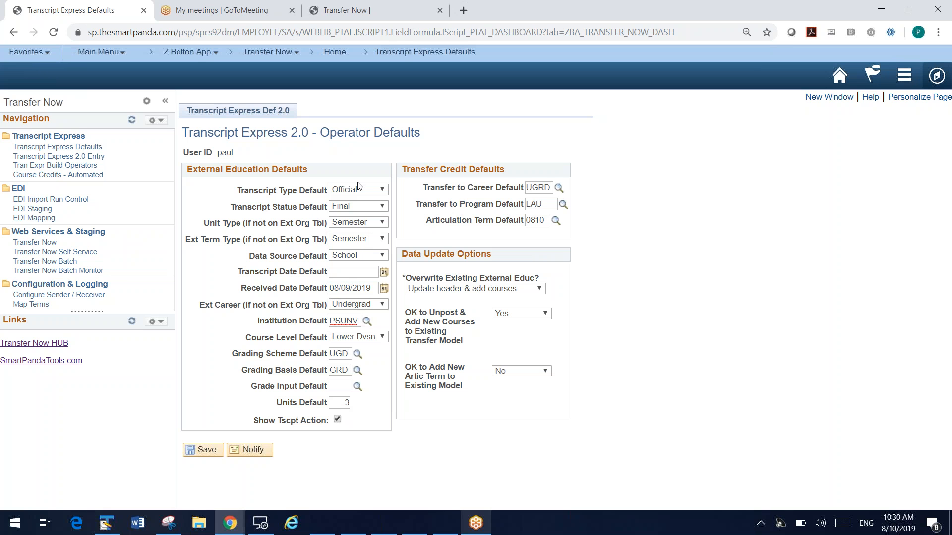
# Add a new Transcript Express 2.0 entry for the chosen student ID with Swarthmore College as the external organization
pyautogui.click(75, 157)
pyautogui.click(317, 397)
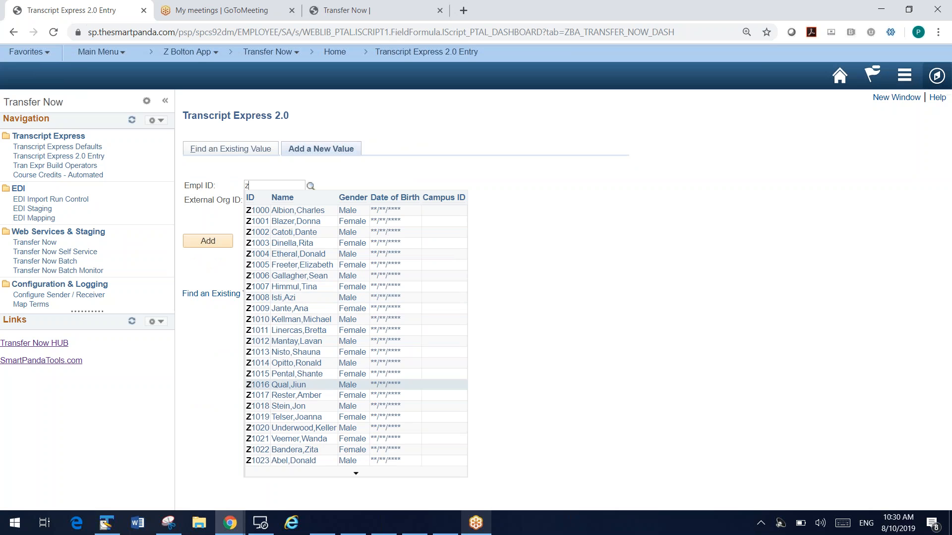
pyautogui.click(295, 374)
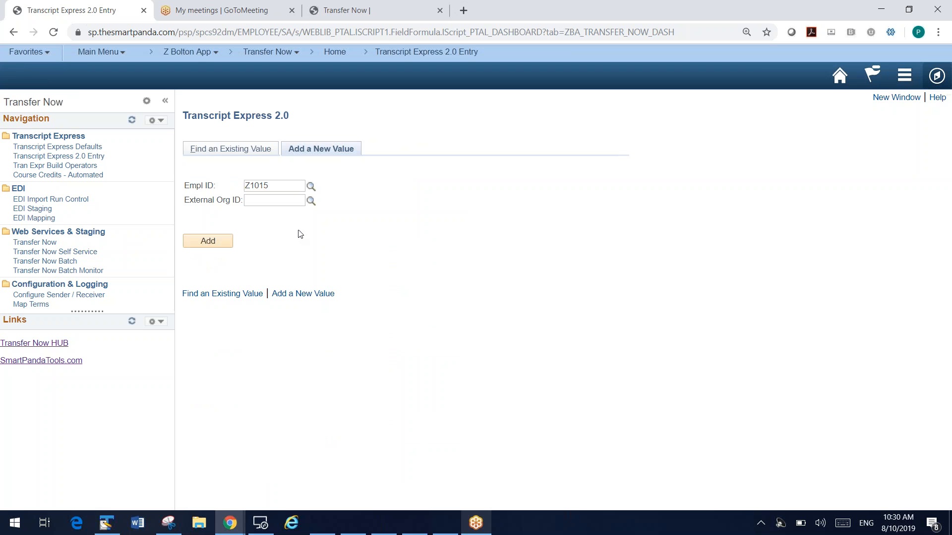
pyautogui.click(310, 201)
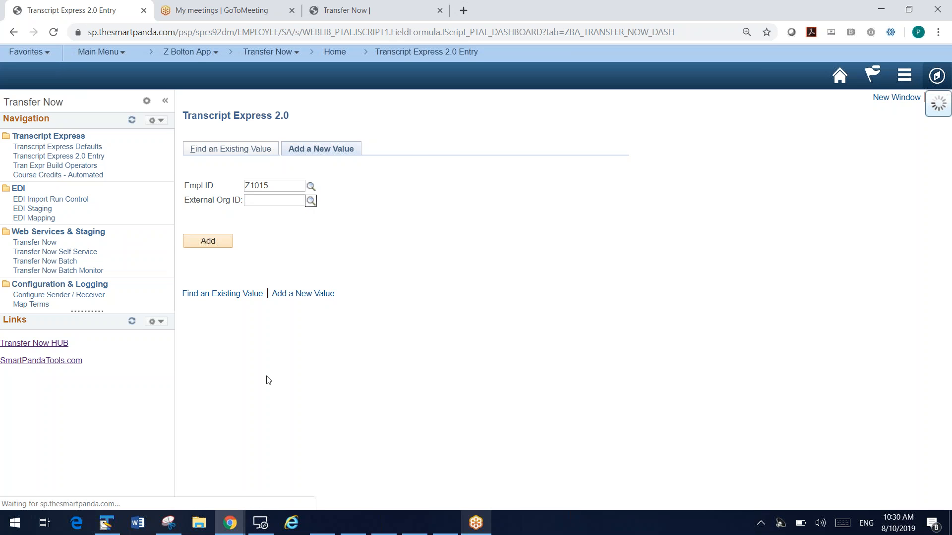
pyautogui.scroll(-2, 258, 369)
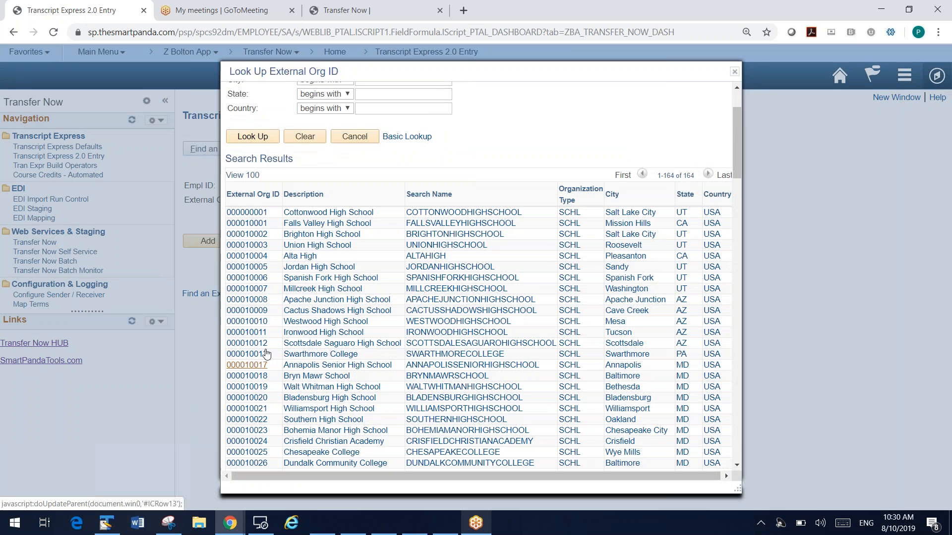
pyautogui.click(256, 354)
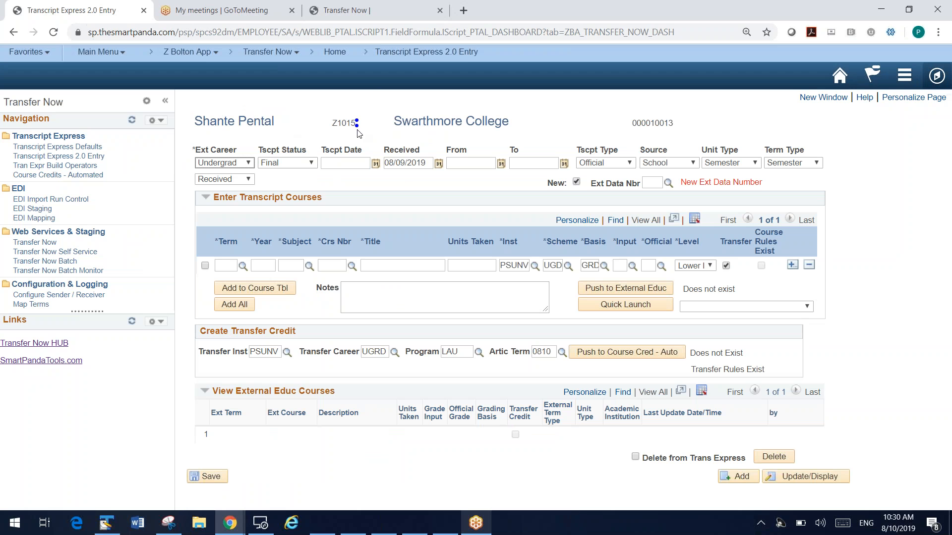
# Set the transcript's received date to 08/08/2019 and its transcript date to 08/01/2019
pyautogui.click(438, 164)
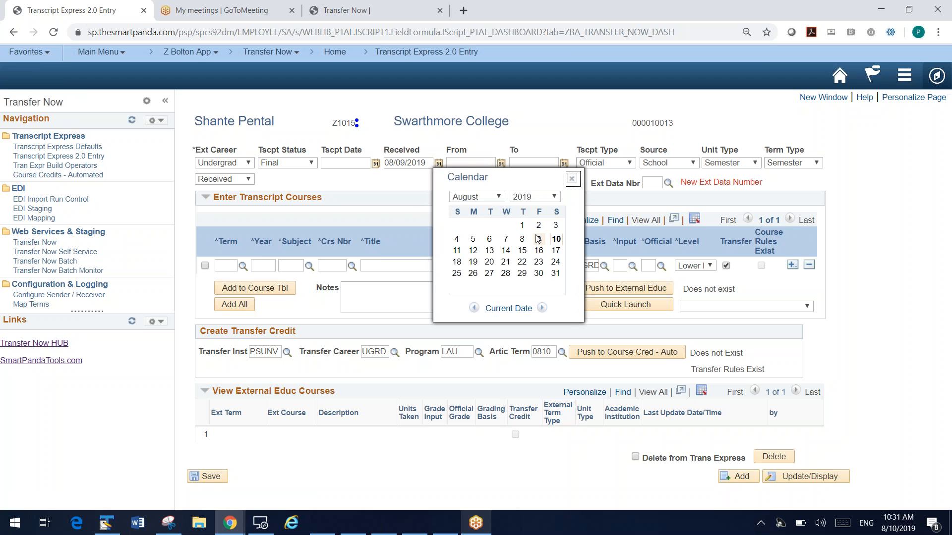
pyautogui.click(522, 239)
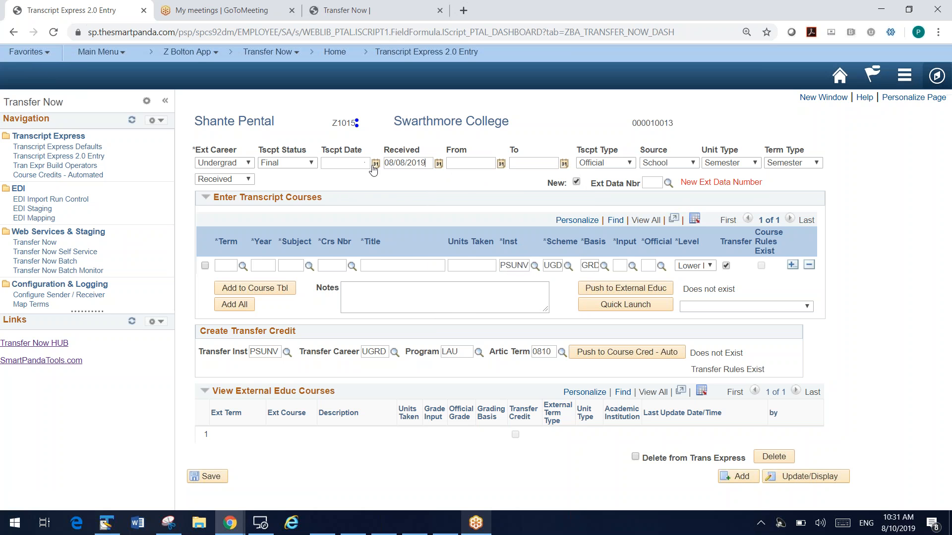
pyautogui.click(375, 163)
pyautogui.click(460, 226)
# Enter term FALL, year 2018 and subject HIST in the first transcript course row
pyautogui.click(231, 265)
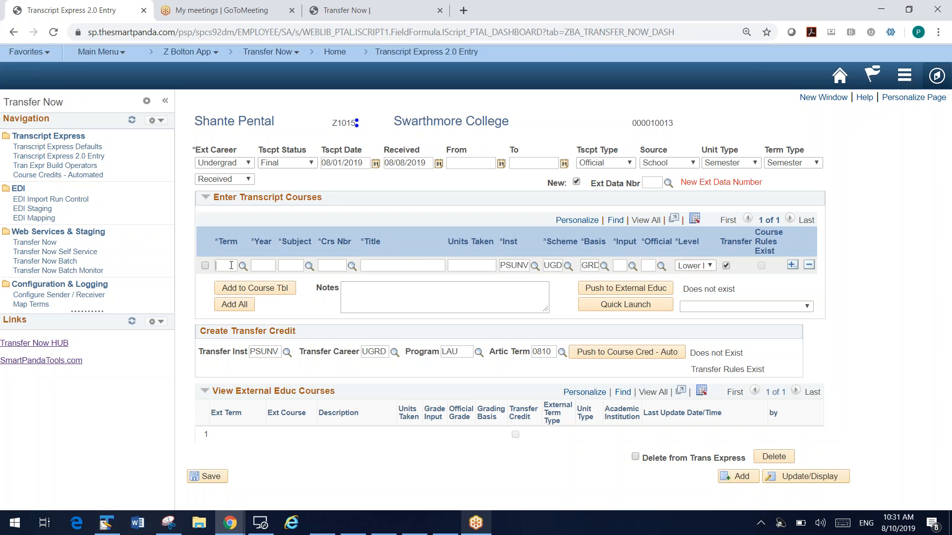
pyautogui.write('fall')
pyautogui.press('Tab')
pyautogui.press('Tab')
pyautogui.write('2018')
pyautogui.press('Tab')
pyautogui.write('hist')
pyautogui.press('Tab')
pyautogui.press('Tab')
pyautogui.press('Tab')
# Look up the history course number, choose 102 World War I, and give the course an input grade of B
pyautogui.press('Return')
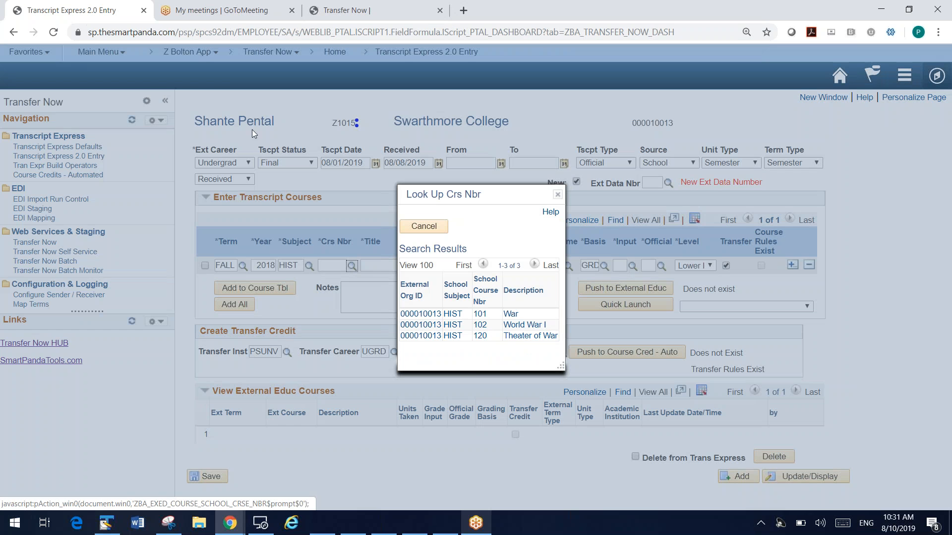
pyautogui.click(519, 327)
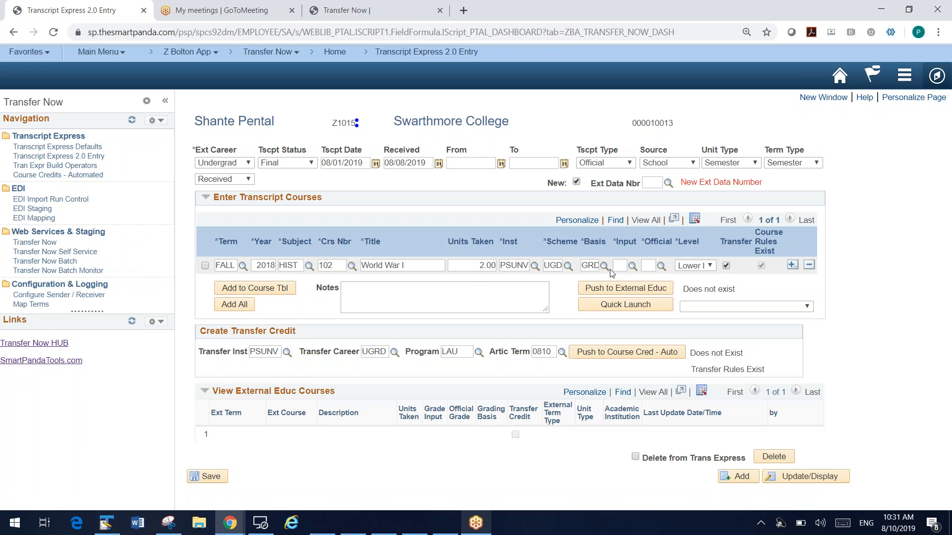
pyautogui.press('Tab')
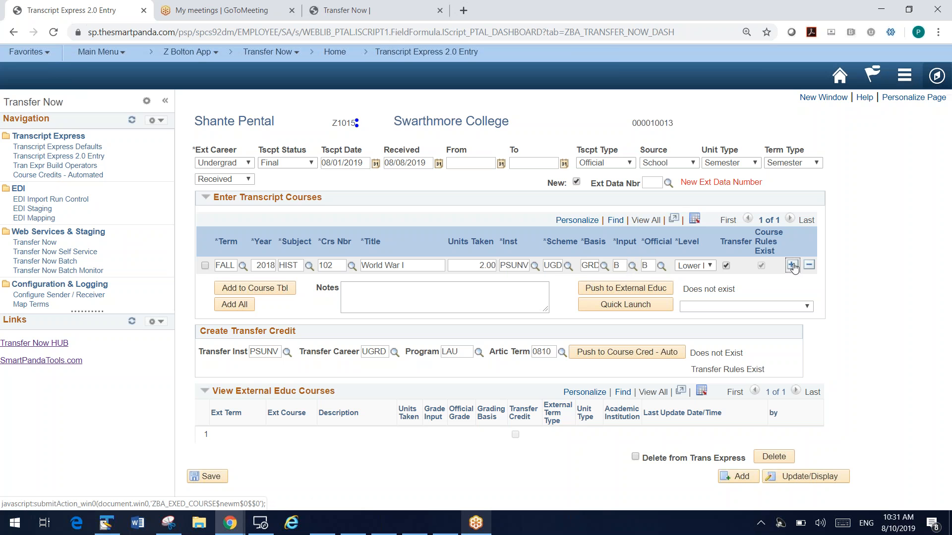
# Add two more rows to the transcript course grid
pyautogui.click(792, 265)
pyautogui.write('2')
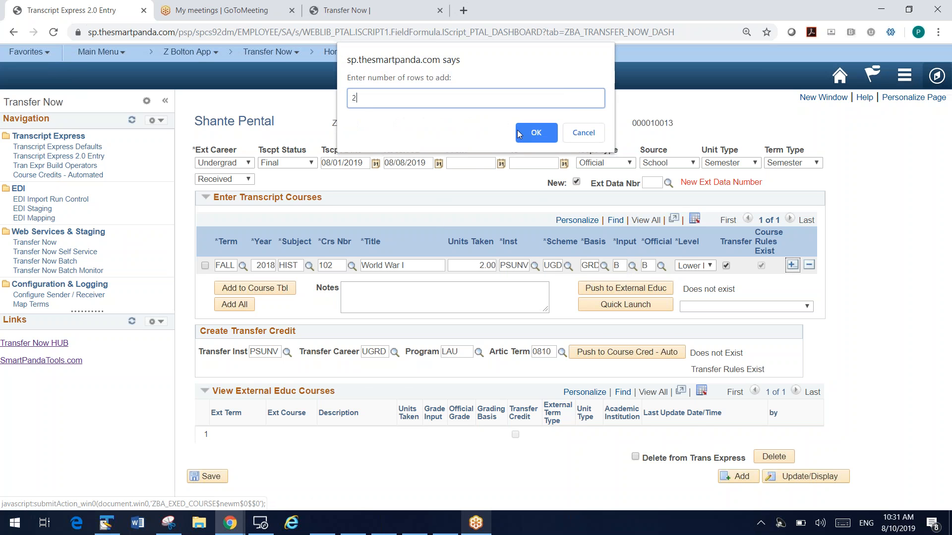
pyautogui.click(535, 132)
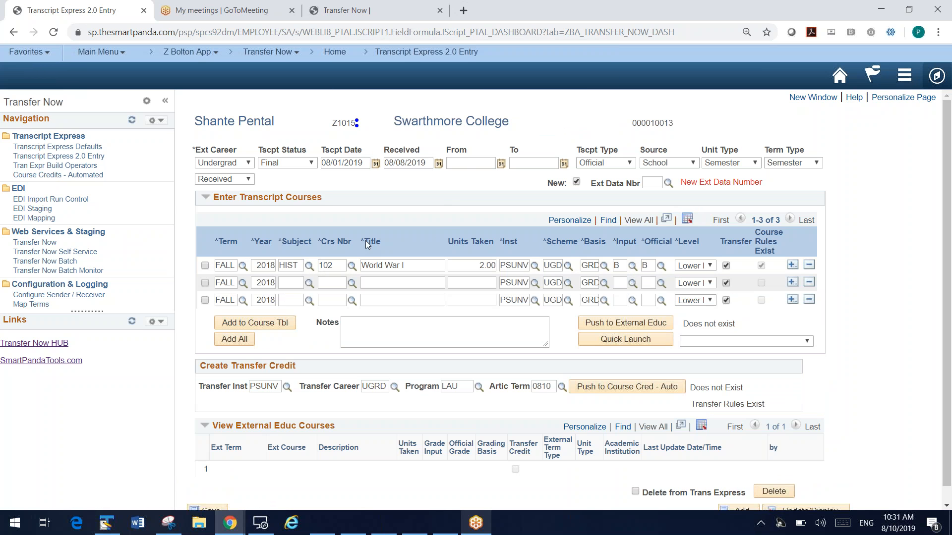
# Enter subject MATH and course number 101 in the second transcript course row
pyautogui.click(295, 284)
pyautogui.write('MATH')
pyautogui.press('Tab')
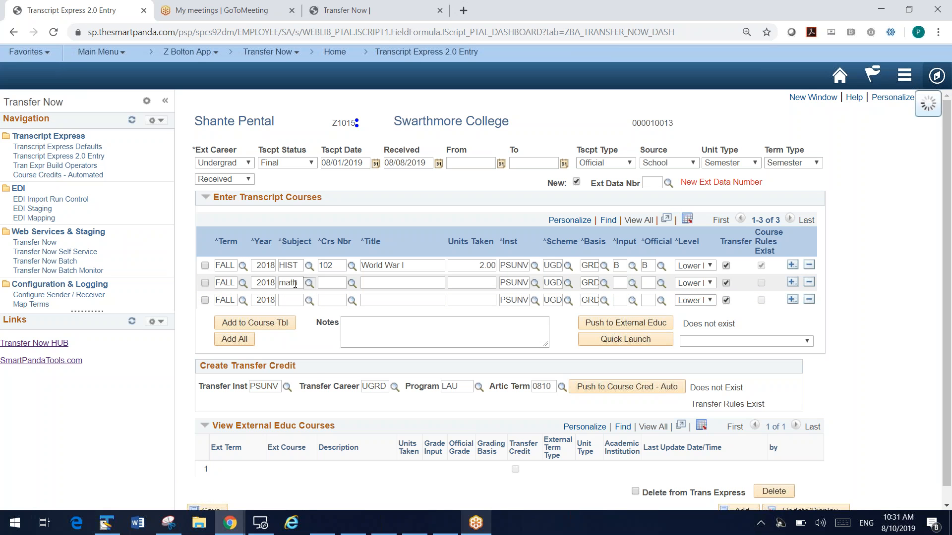
pyautogui.click(338, 281)
pyautogui.write('101')
pyautogui.press('Tab')
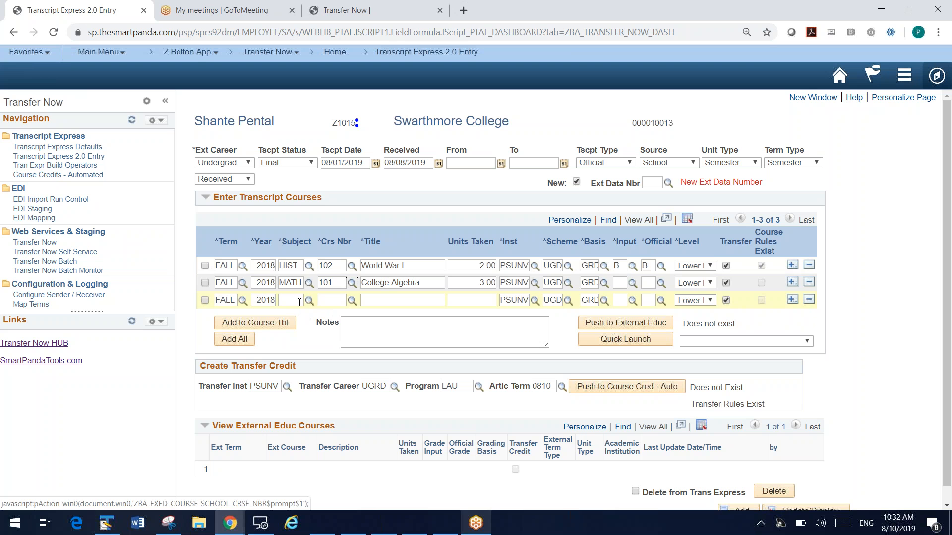
# Enter subject MATH and course number 102 in the third transcript course row
pyautogui.click(296, 300)
pyautogui.write('math')
pyautogui.press('Tab')
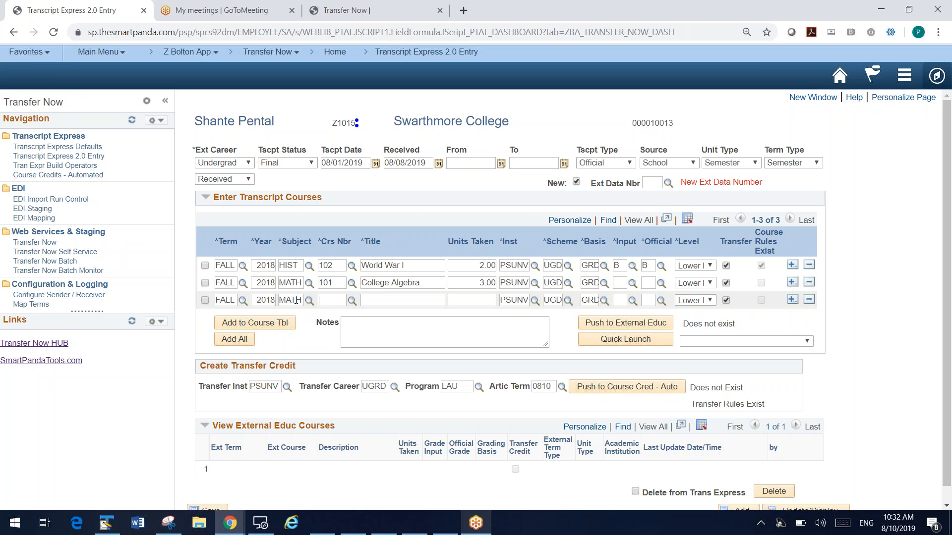
pyautogui.press('Tab')
pyautogui.write('102')
pyautogui.press('Tab')
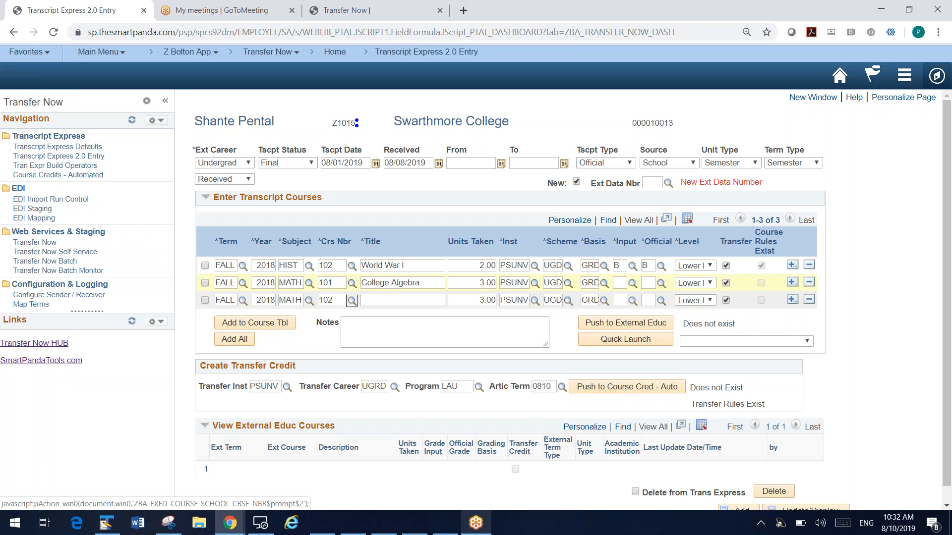
# Give the College Algebra course an input grade of B
pyautogui.click(618, 283)
pyautogui.write('b')
pyautogui.press('Tab')
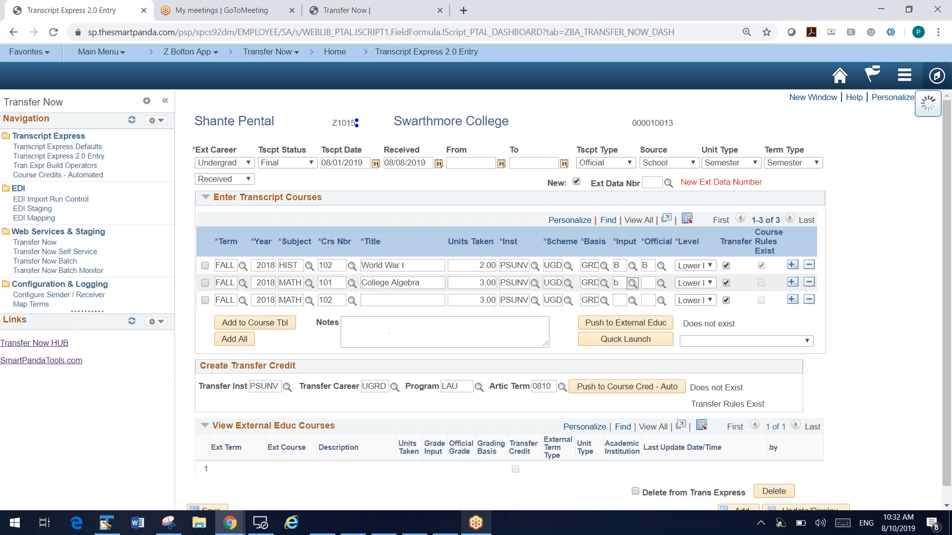
# Check the course number lookup for MATH 102, title that course Geometry, and give it an input grade of B
pyautogui.click(350, 303)
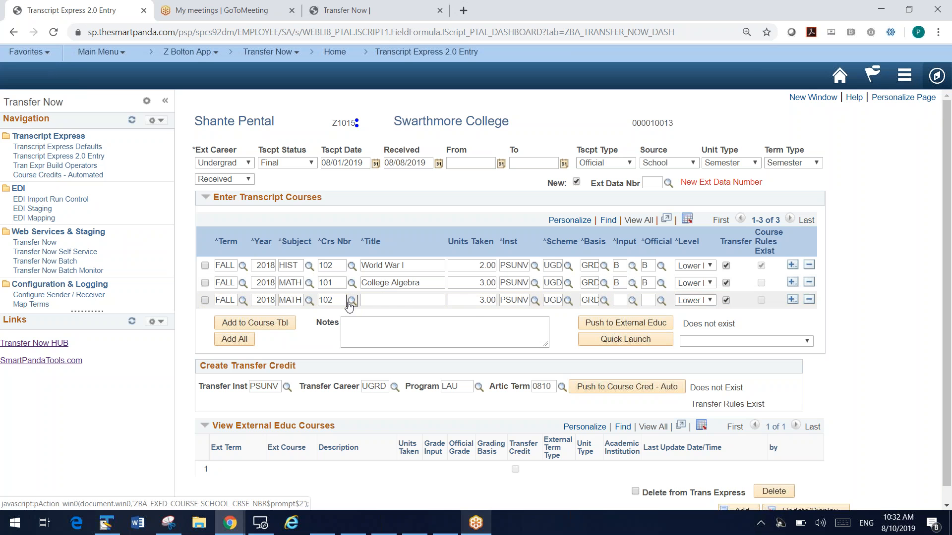
pyautogui.click(421, 238)
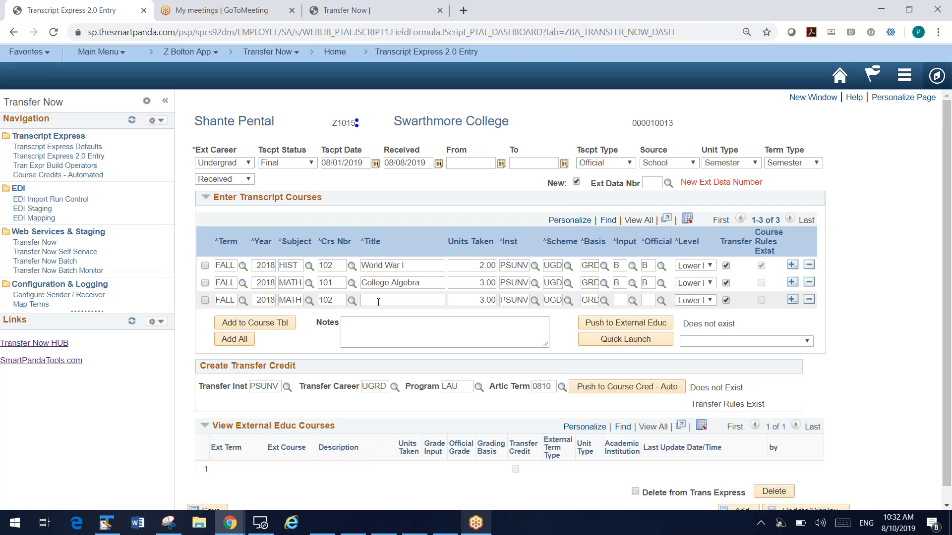
pyautogui.click(379, 302)
pyautogui.write('Geometry')
pyautogui.press('Tab')
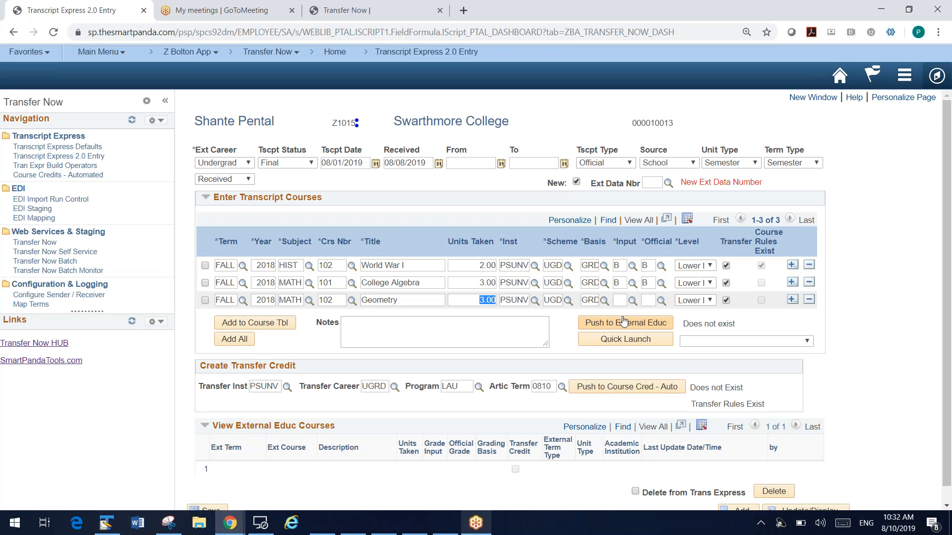
pyautogui.click(619, 301)
pyautogui.press('Tab')
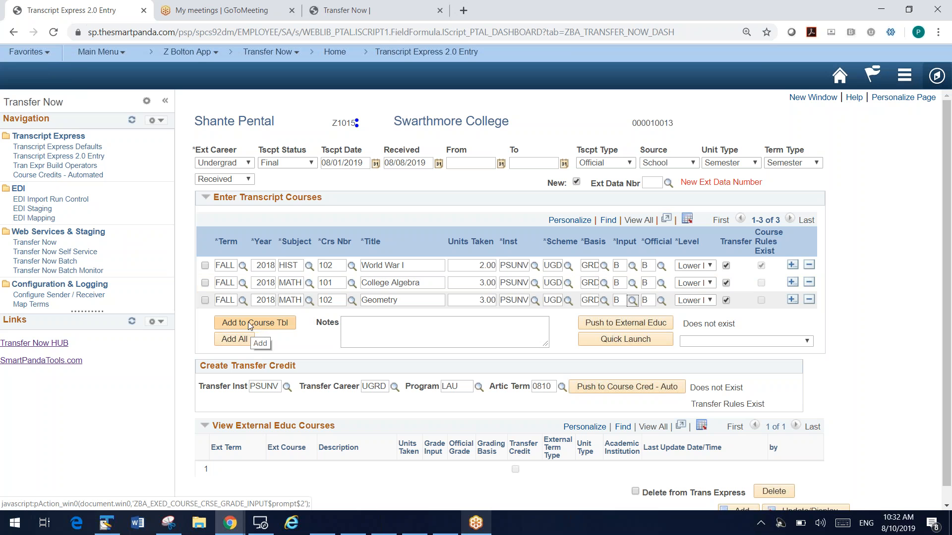
# Select the MATH 102 Geometry row and add it to the school course table, accepting the messages
pyautogui.click(204, 301)
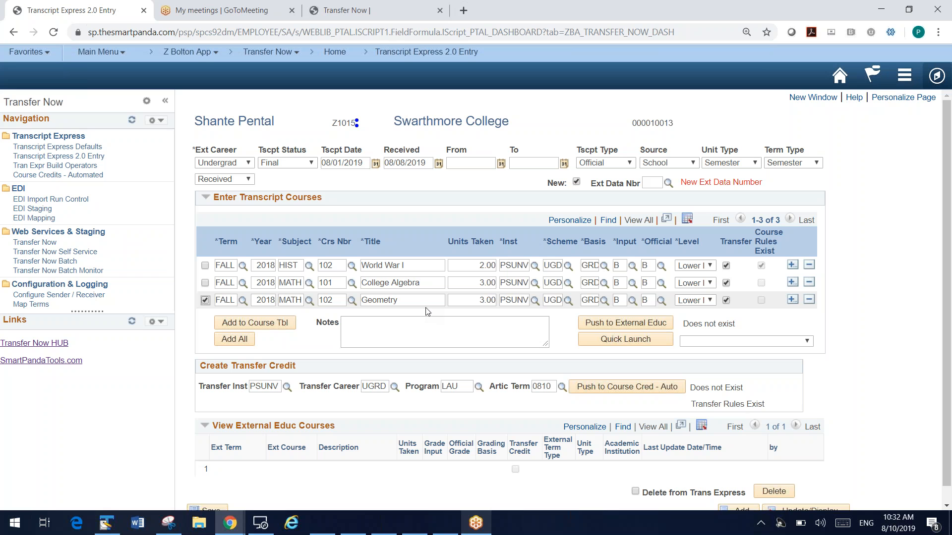
pyautogui.click(289, 323)
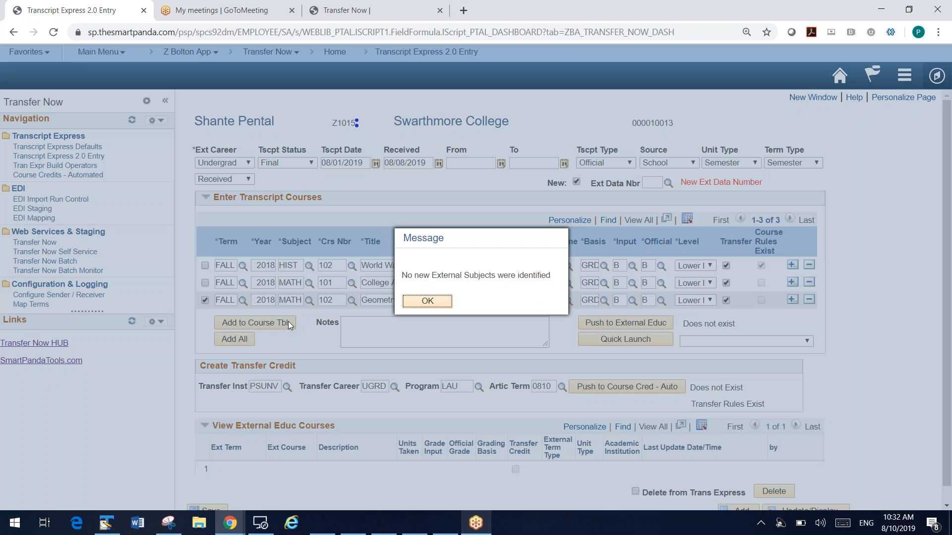
pyautogui.click(427, 301)
pyautogui.click(436, 305)
pyautogui.click(436, 305)
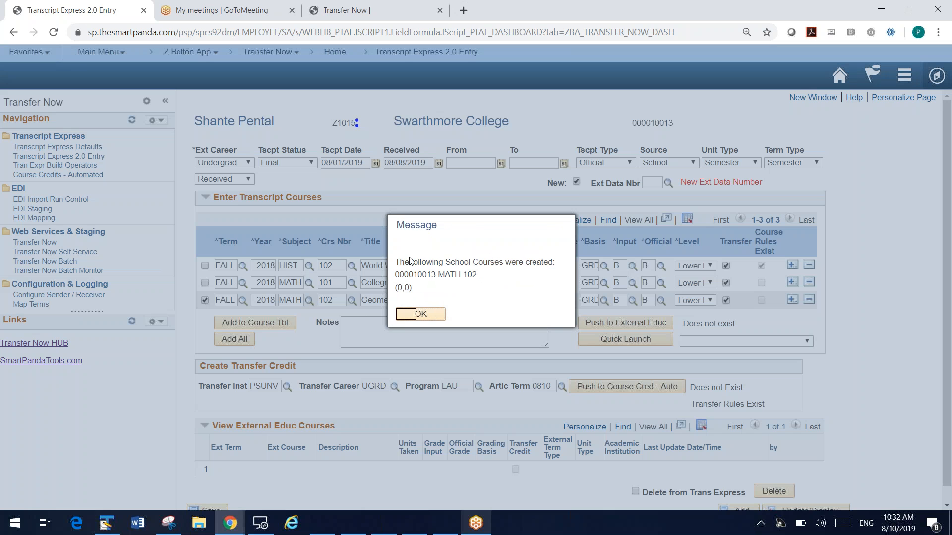
pyautogui.moveTo(404, 260); pyautogui.dragTo(489, 284)
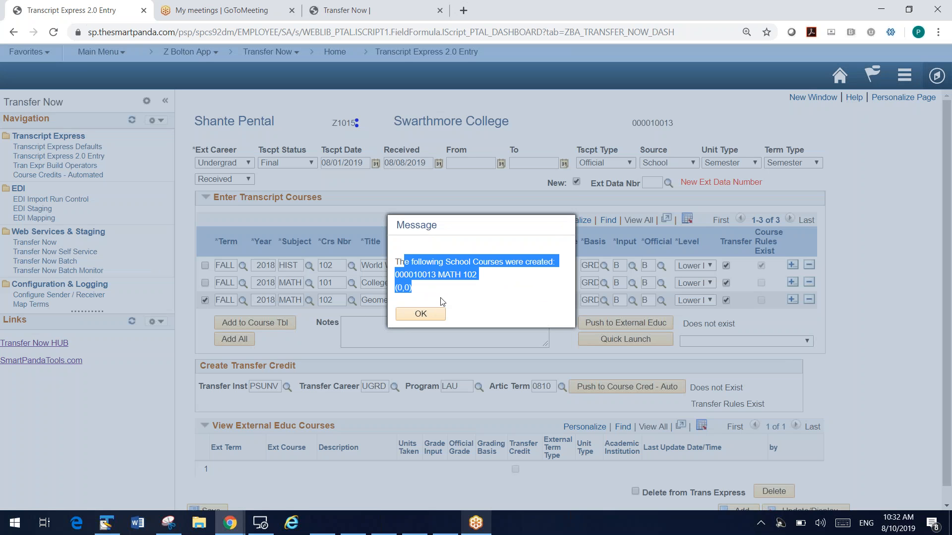
pyautogui.click(436, 313)
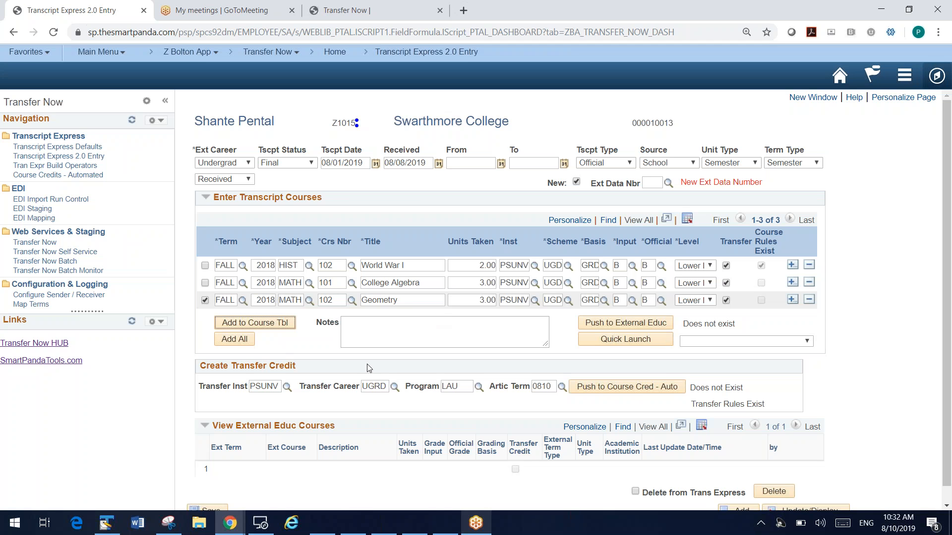
# Switch to the Transfer Subject Area window and open School Course Classification from Campus Community's organization maintenance pages
pyautogui.click(229, 522)
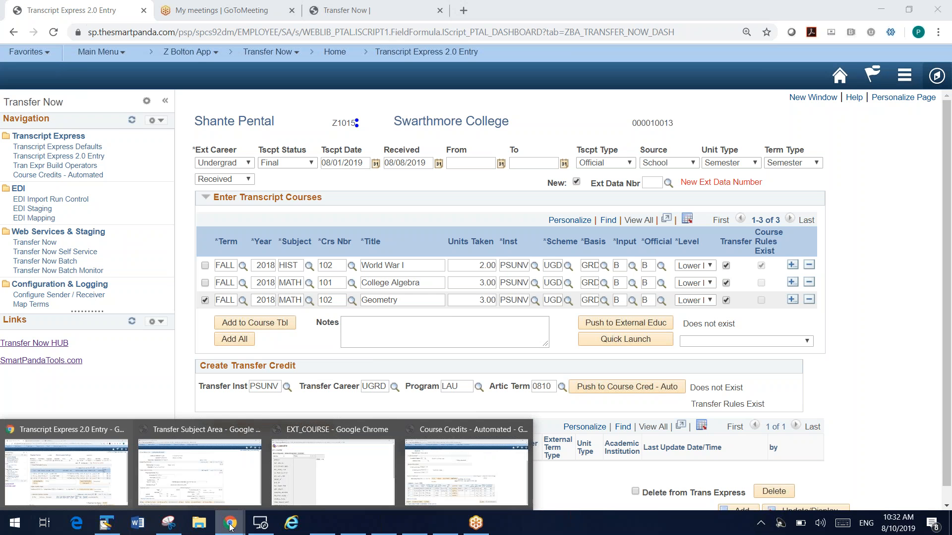
pyautogui.click(220, 475)
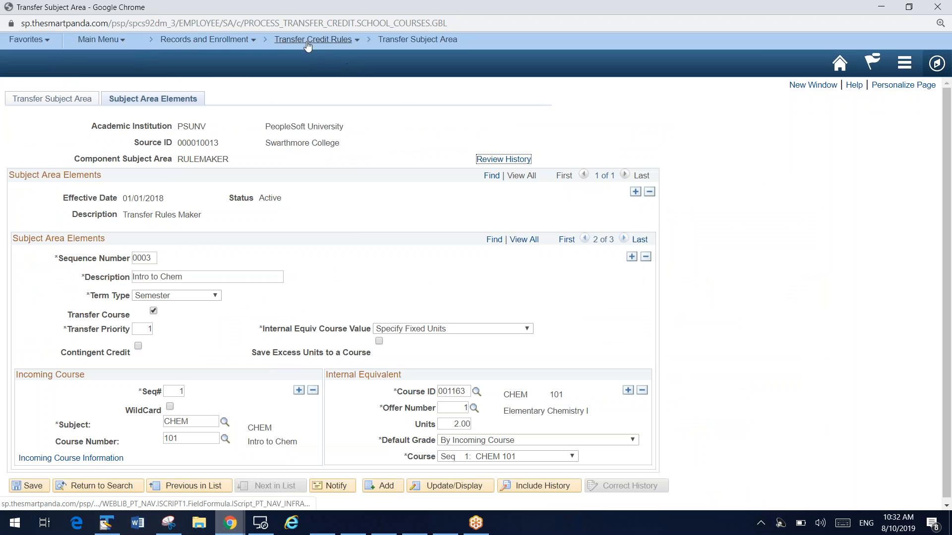
pyautogui.click(233, 39)
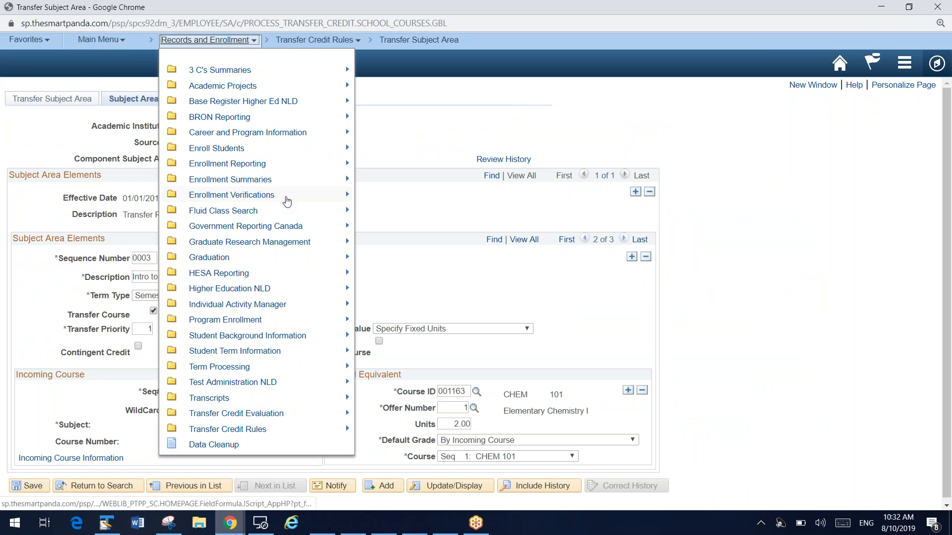
pyautogui.click(115, 43)
pyautogui.moveTo(223, 131)
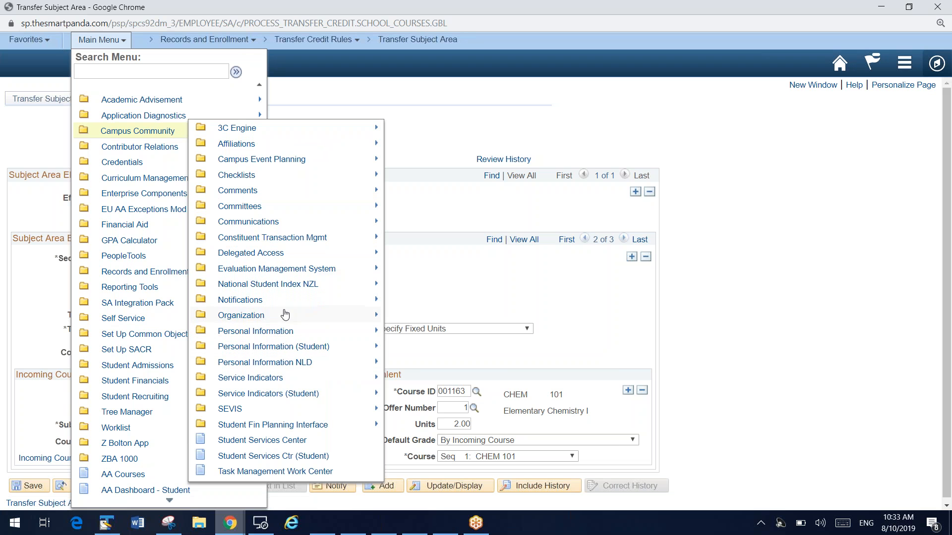
pyautogui.moveTo(285, 314)
pyautogui.moveTo(383, 316)
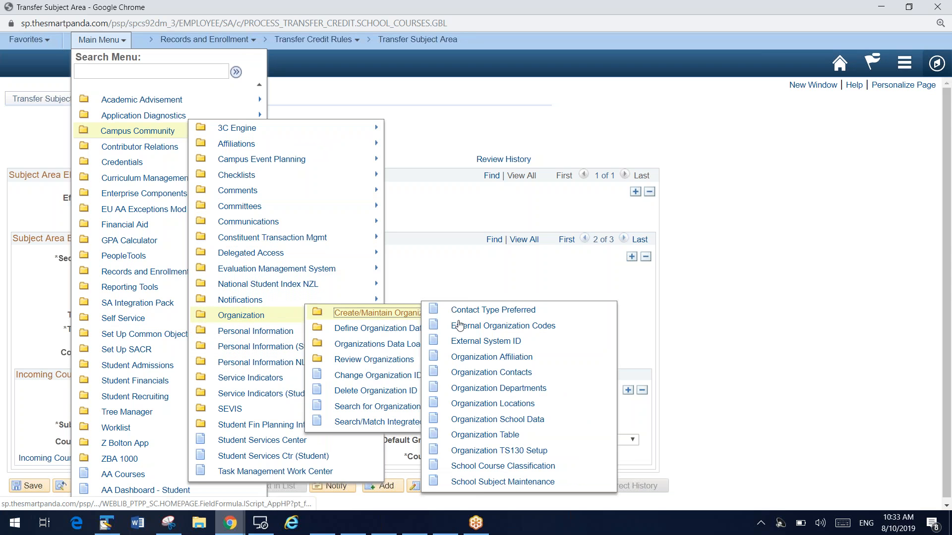
pyautogui.click(497, 468)
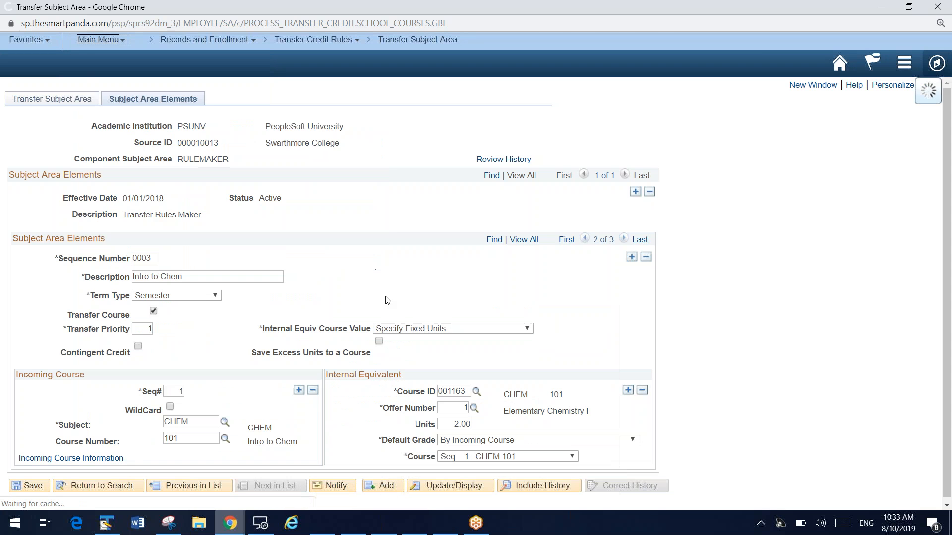
# Search Swarthmore College's course classifications with history correction enabled, and view course number 102 under subject MATH
pyautogui.click(119, 246)
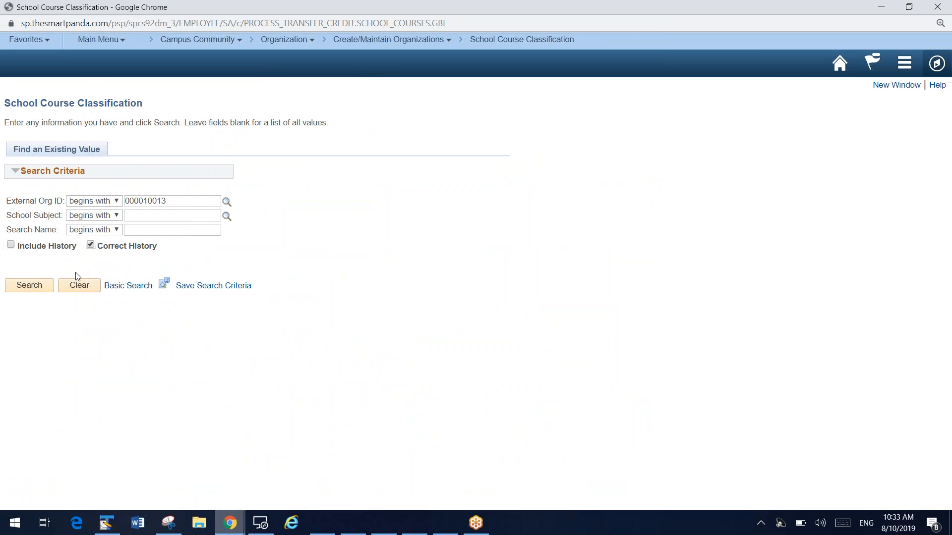
pyautogui.click(36, 286)
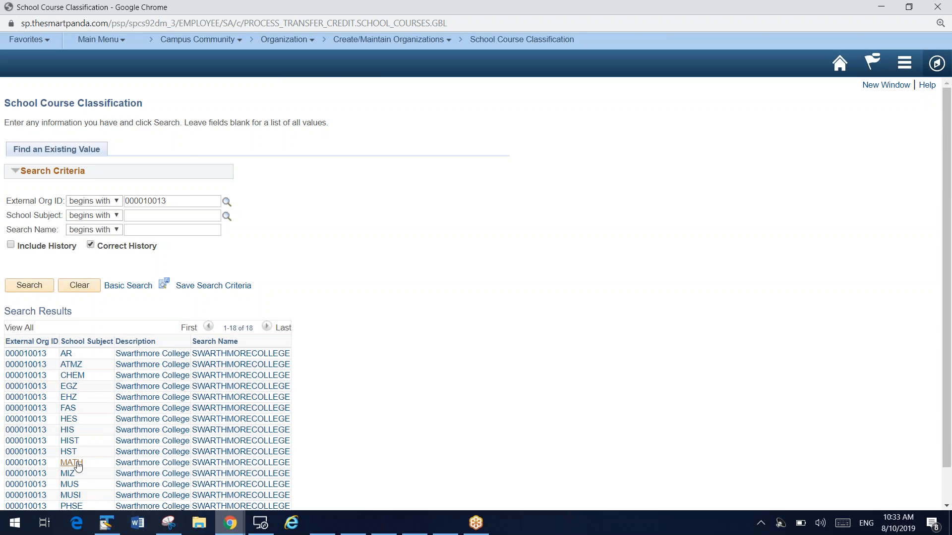
pyautogui.click(72, 463)
pyautogui.click(602, 182)
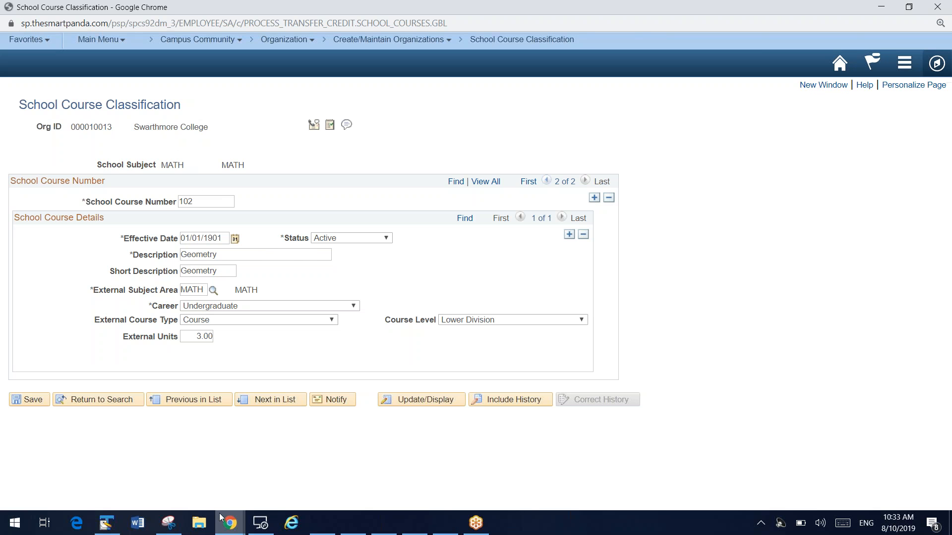
# Return to the Transcript Express 2.0 Entry window, save the transcript, and push its courses to External Education
pyautogui.moveTo(228, 523)
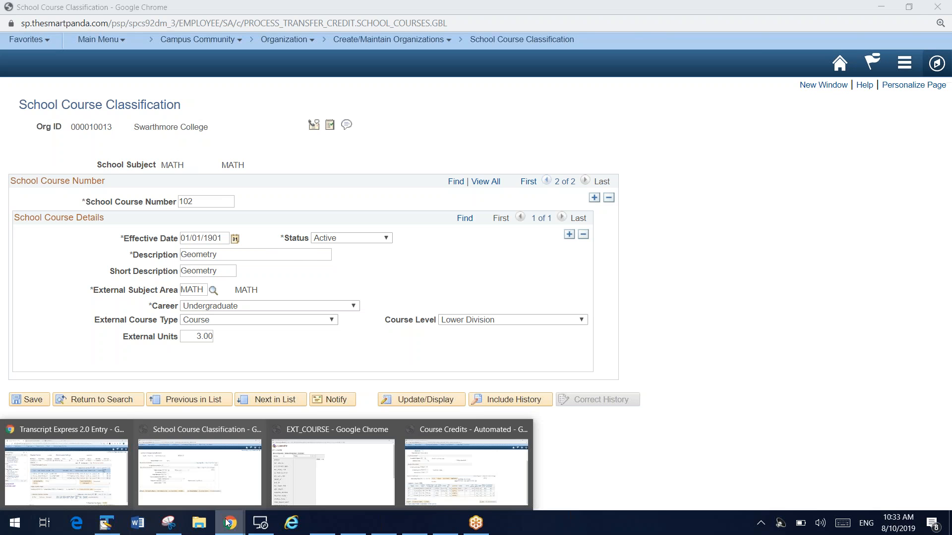
pyautogui.click(64, 463)
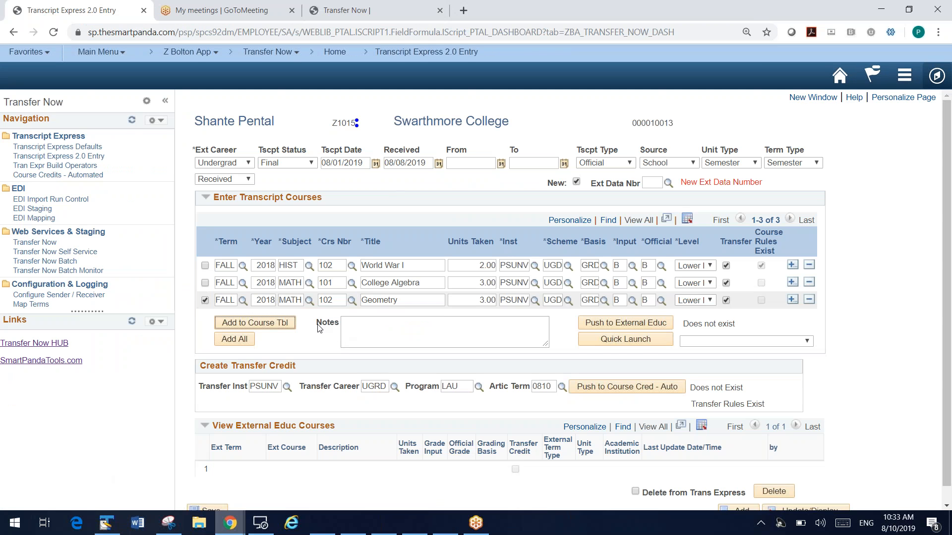
pyautogui.scroll(-1, 317, 327)
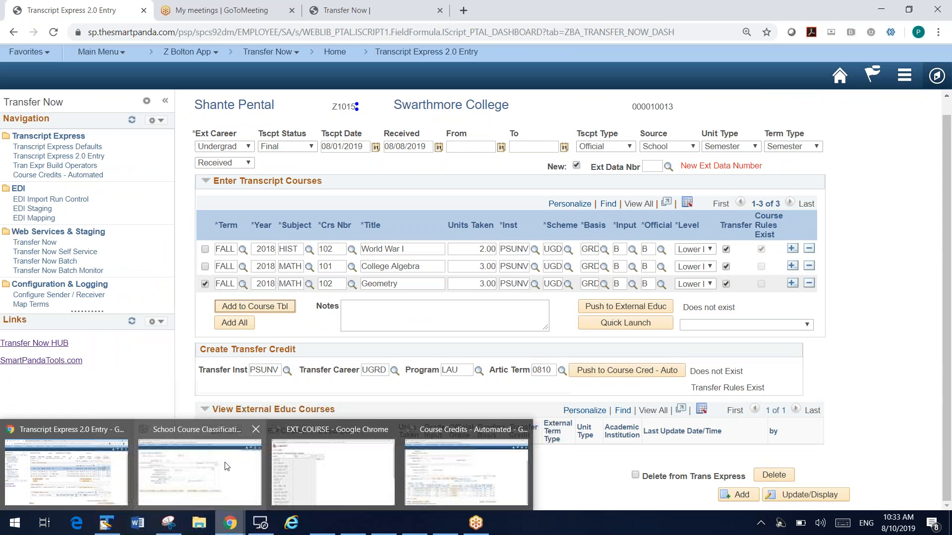
pyautogui.click(207, 495)
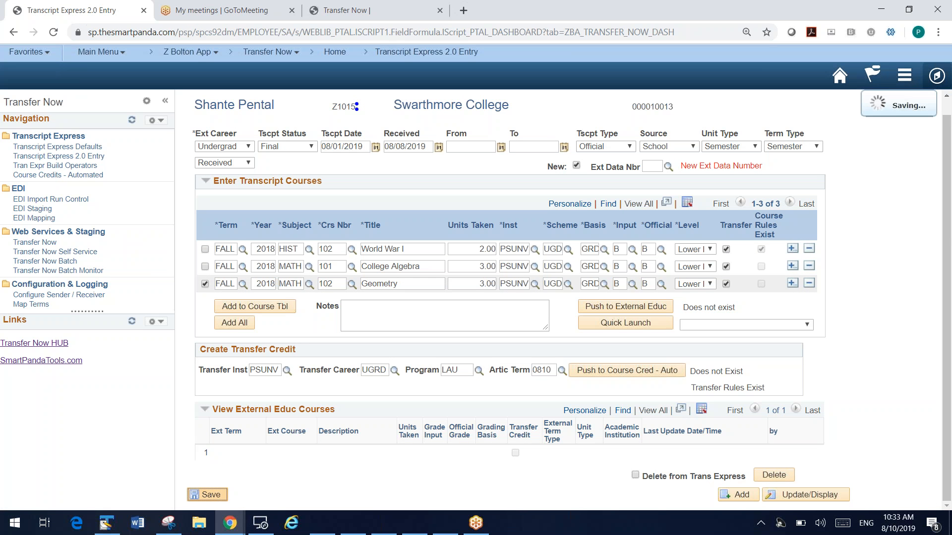
pyautogui.click(651, 308)
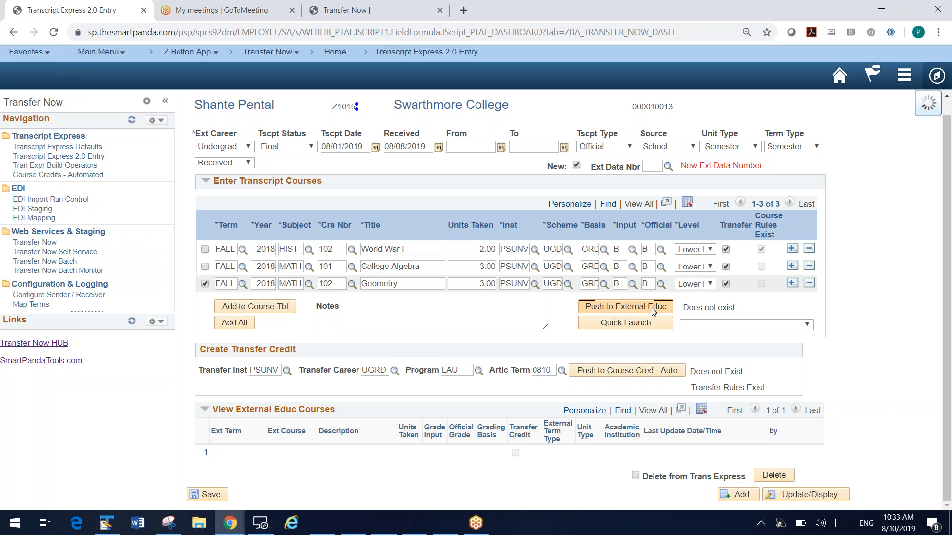
pyautogui.click(409, 300)
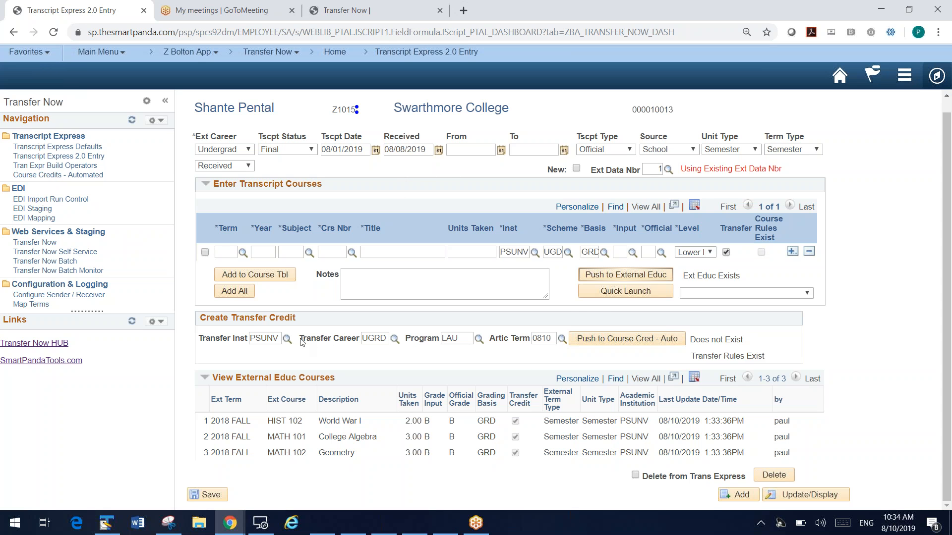
# Push the transcript to Course Credits - Automated, maximize the new window, and check the MATH 101 row in the course list
pyautogui.click(641, 340)
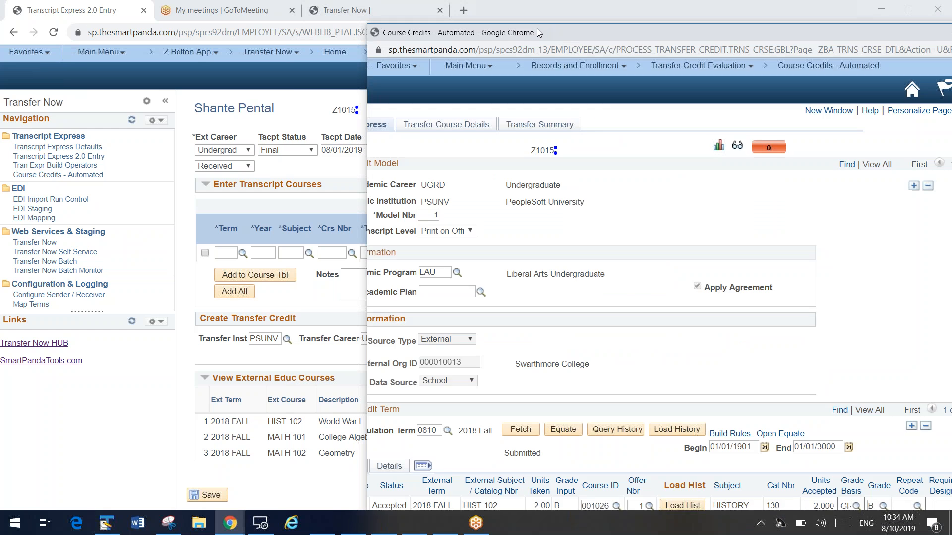
pyautogui.doubleClick(537, 28)
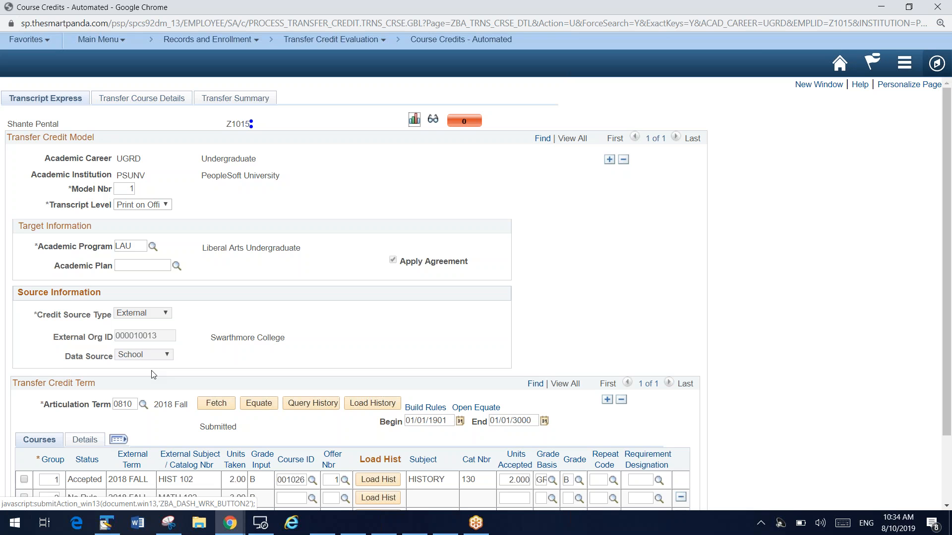
pyautogui.scroll(-3, 218, 353)
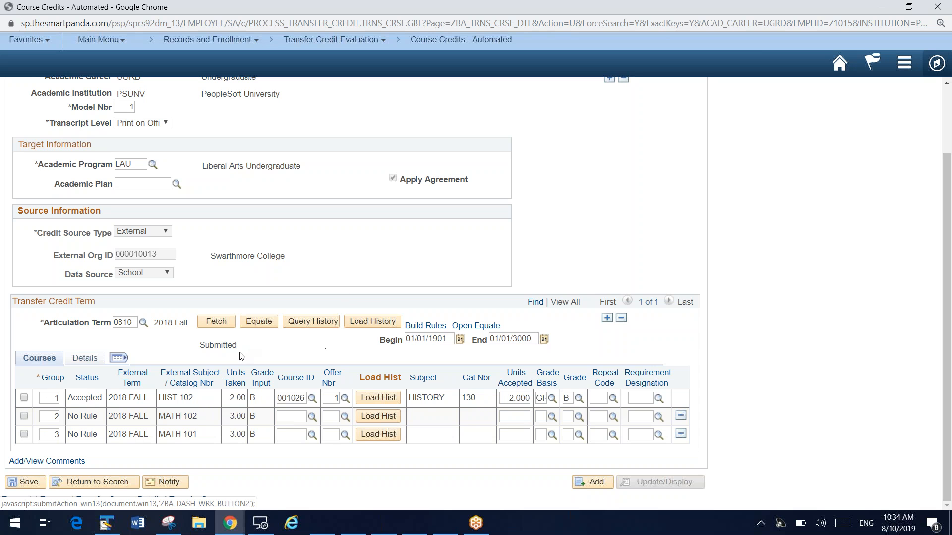
pyautogui.click(205, 442)
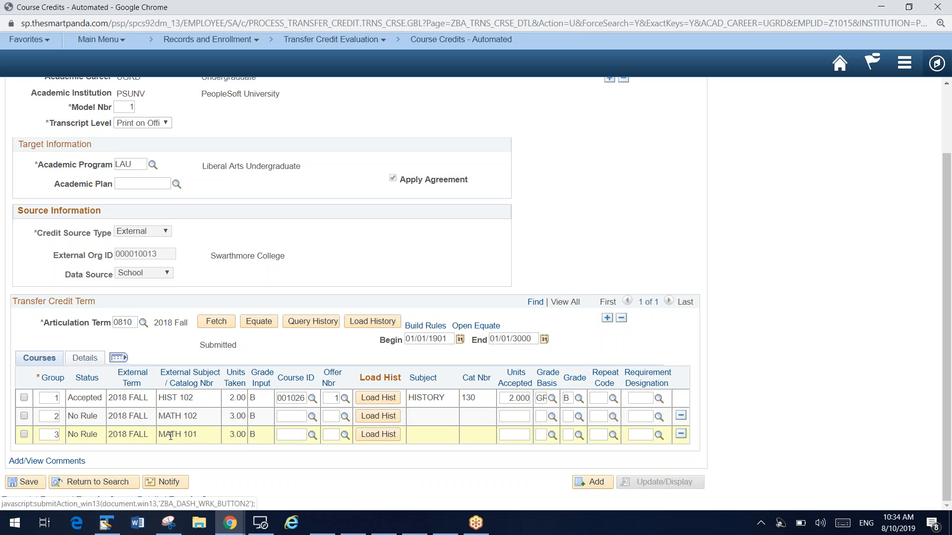
pyautogui.moveTo(161, 435); pyautogui.dragTo(191, 434)
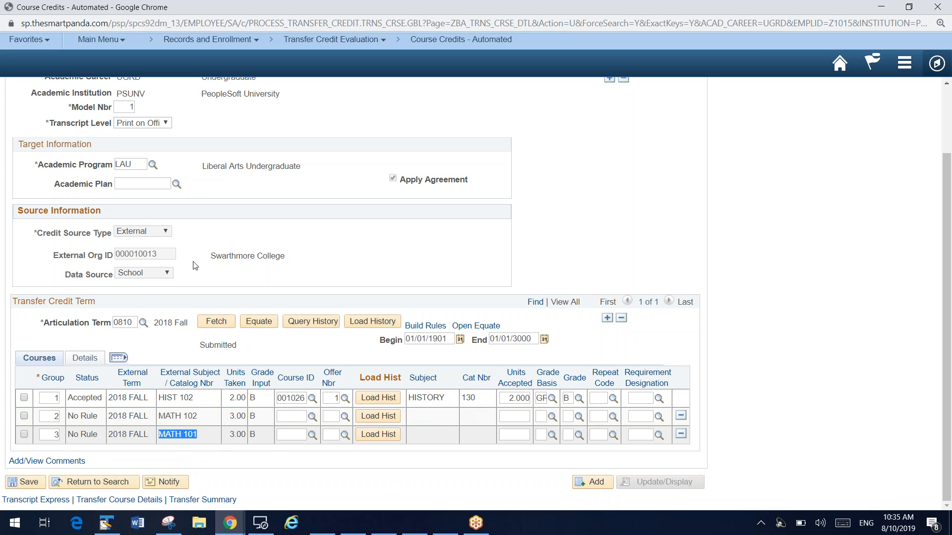
# Load the MATH 101 equivalent from the fourth record in its load history, and clear the filled-in course ID
pyautogui.click(379, 434)
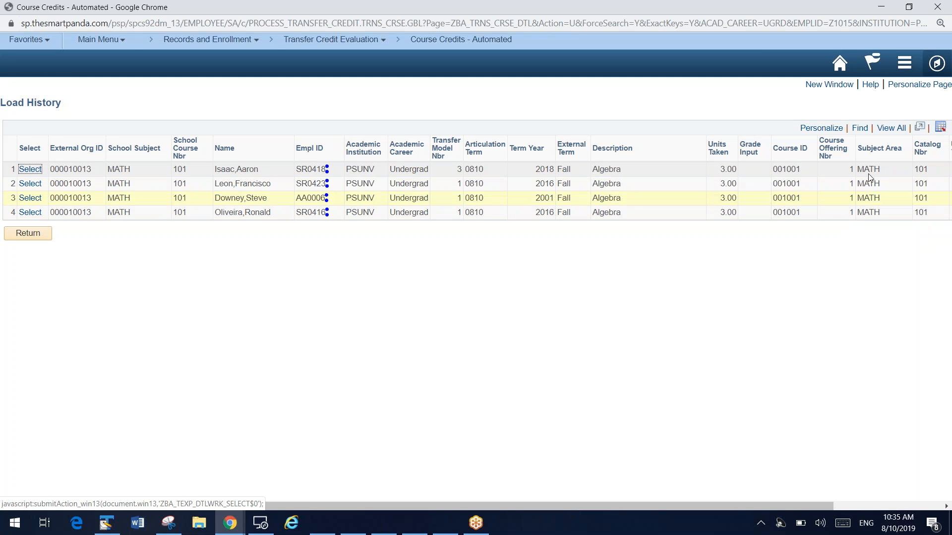
pyautogui.click(38, 217)
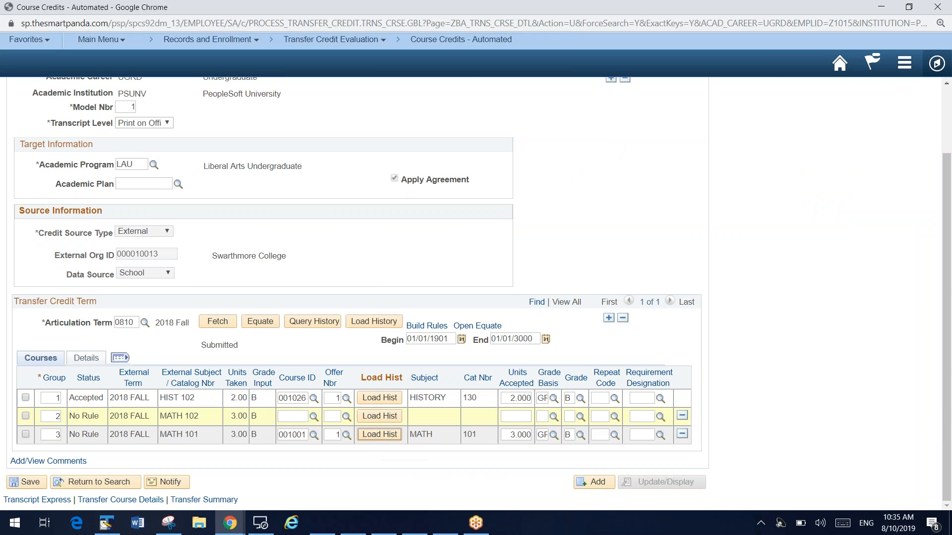
pyautogui.doubleClick(294, 437)
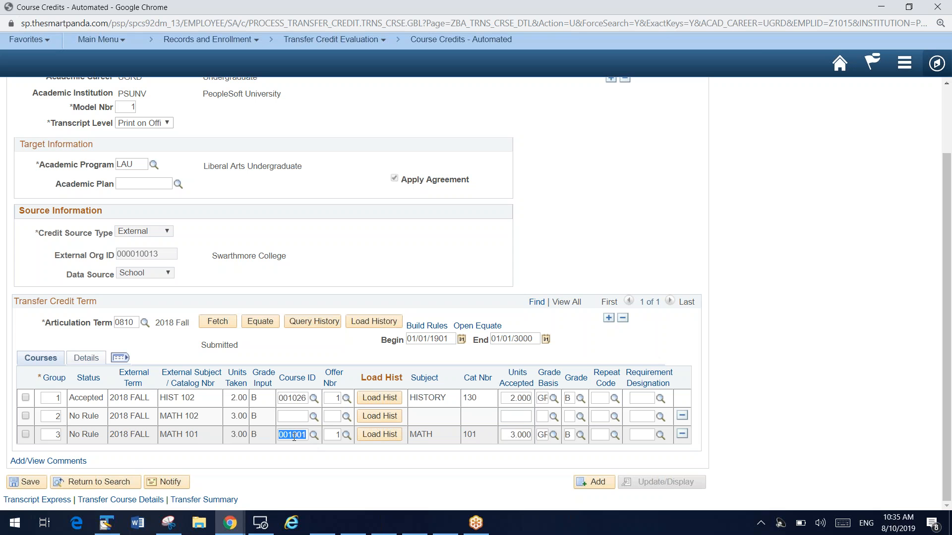
pyautogui.press('Delete')
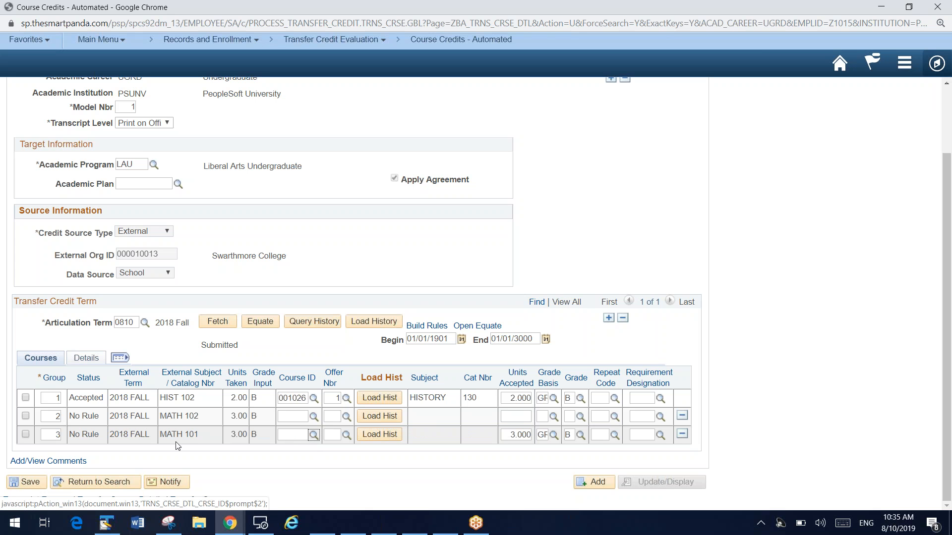
# Load history for only the MATH 101 row, accept the matched course, and save the course credits
pyautogui.click(26, 436)
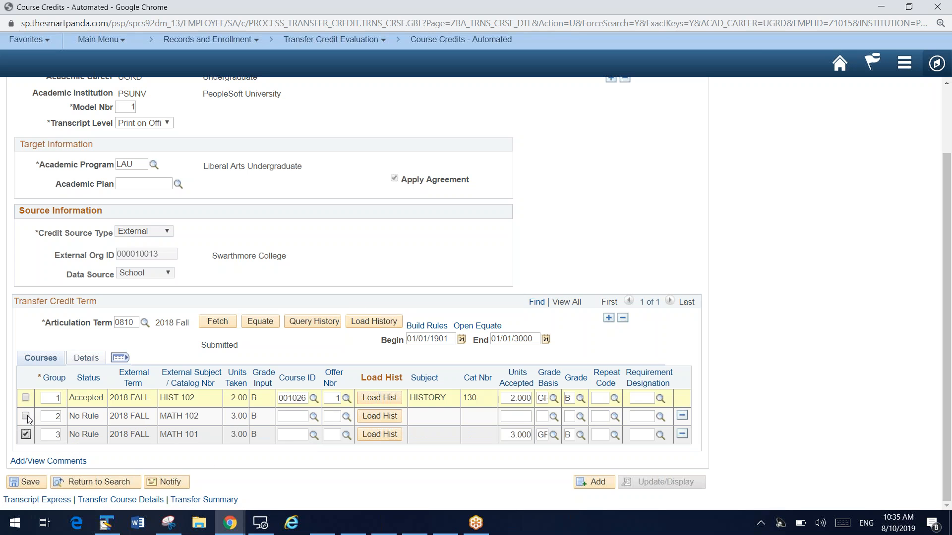
pyautogui.click(365, 323)
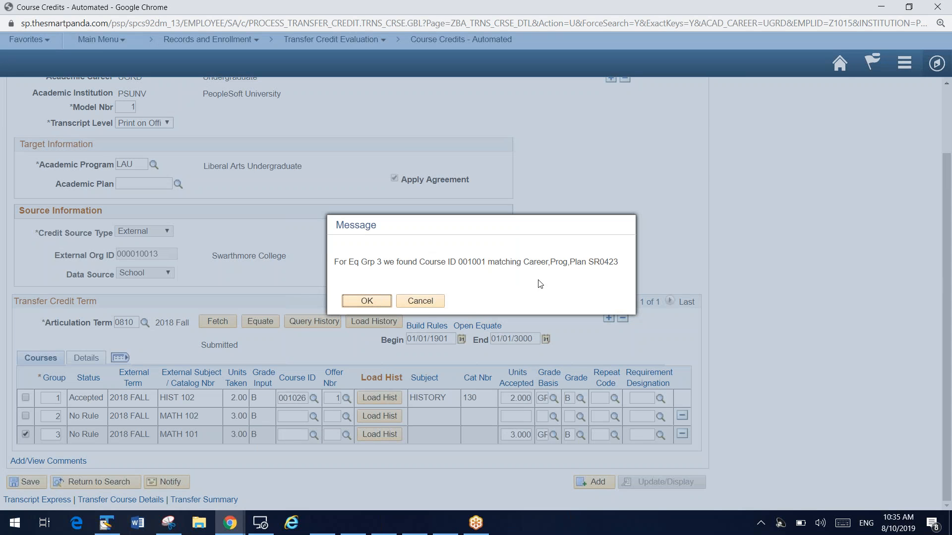
pyautogui.moveTo(403, 262); pyautogui.dragTo(611, 263)
pyautogui.click(614, 266)
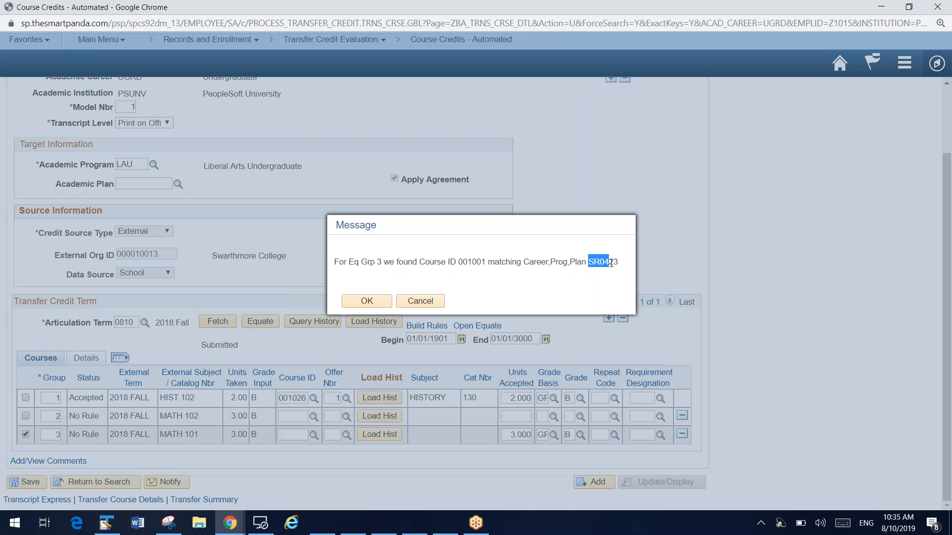
pyautogui.click(364, 300)
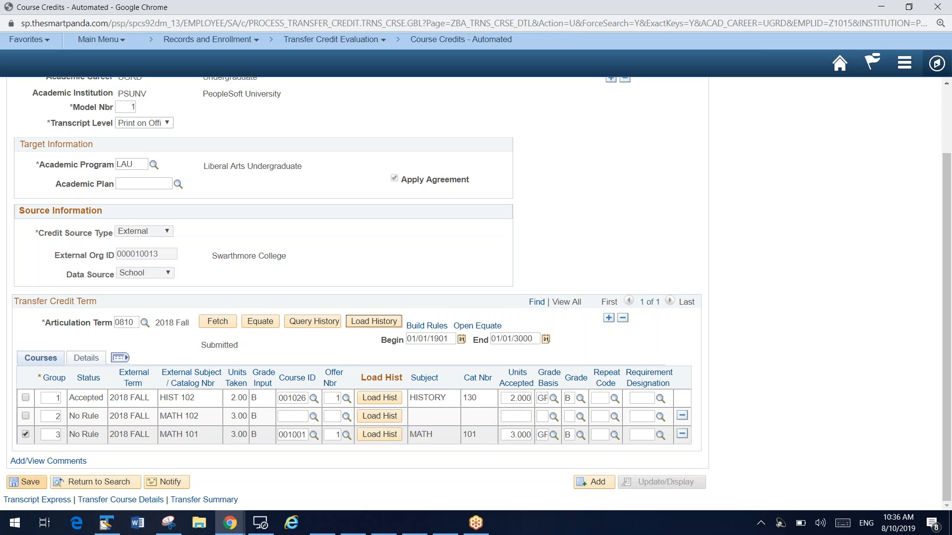
pyautogui.click(29, 483)
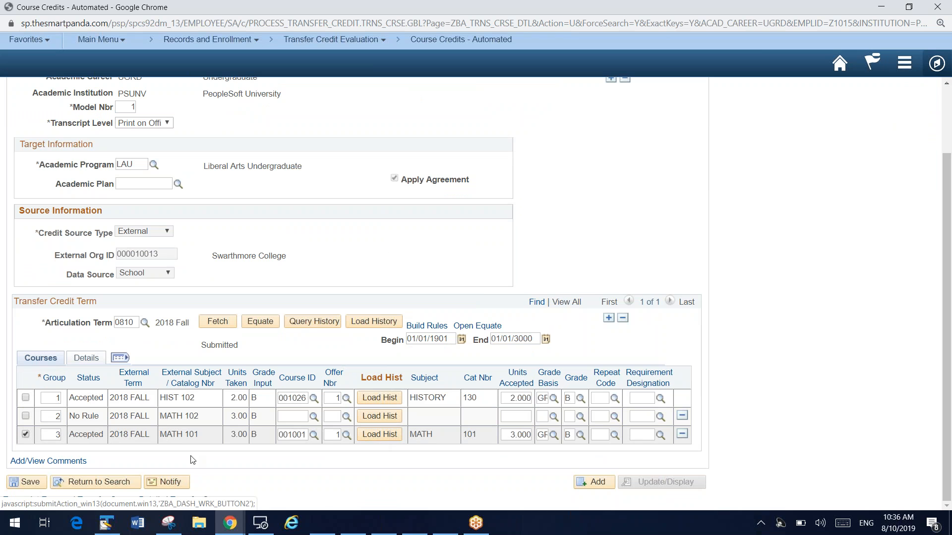
# Query the transfer history for MATH 101, examine how the course was articulated for other students, and close the results
pyautogui.click(309, 322)
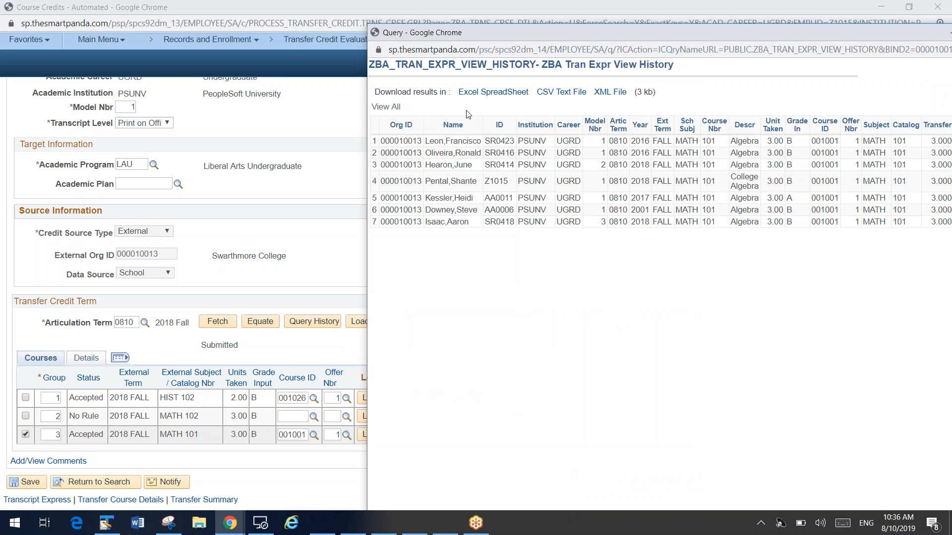
pyautogui.moveTo(590, 34); pyautogui.dragTo(252, 49)
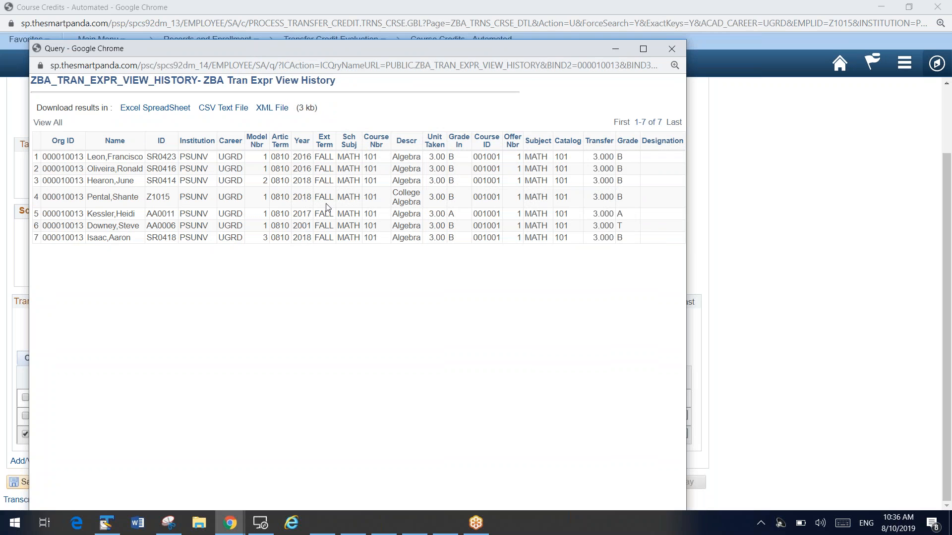
pyautogui.click(671, 48)
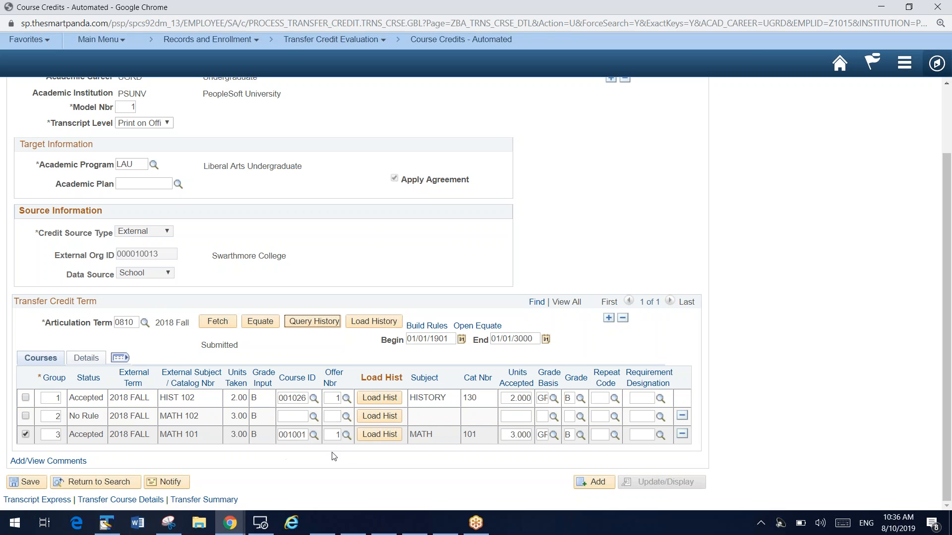
# Build the transfer rule for the selected MATH 101 course, accept the messages, and fetch the courses again
pyautogui.click(427, 326)
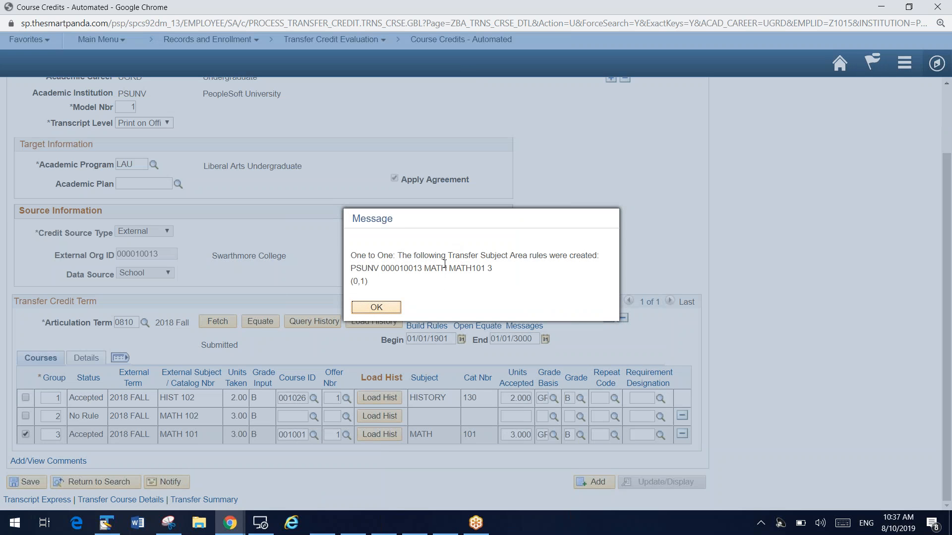
pyautogui.click(382, 308)
pyautogui.click(413, 304)
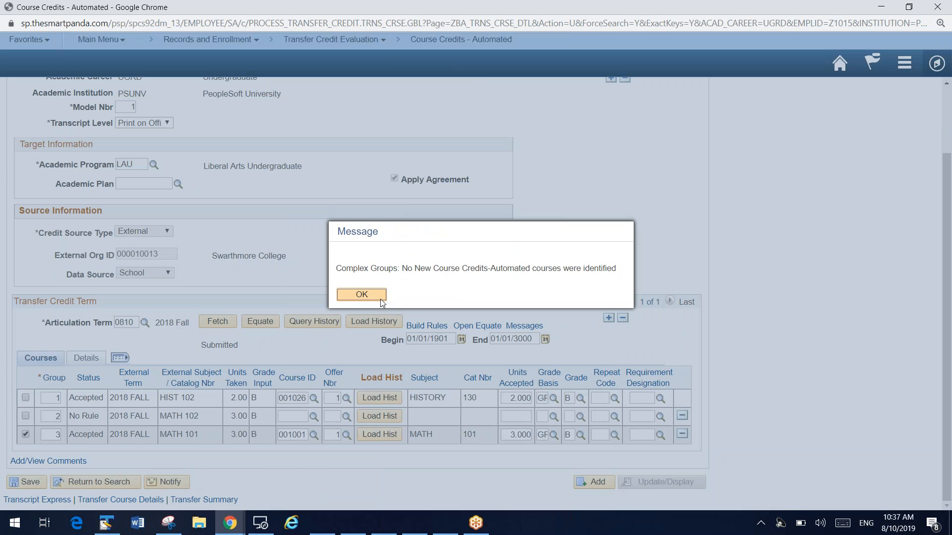
pyautogui.click(377, 298)
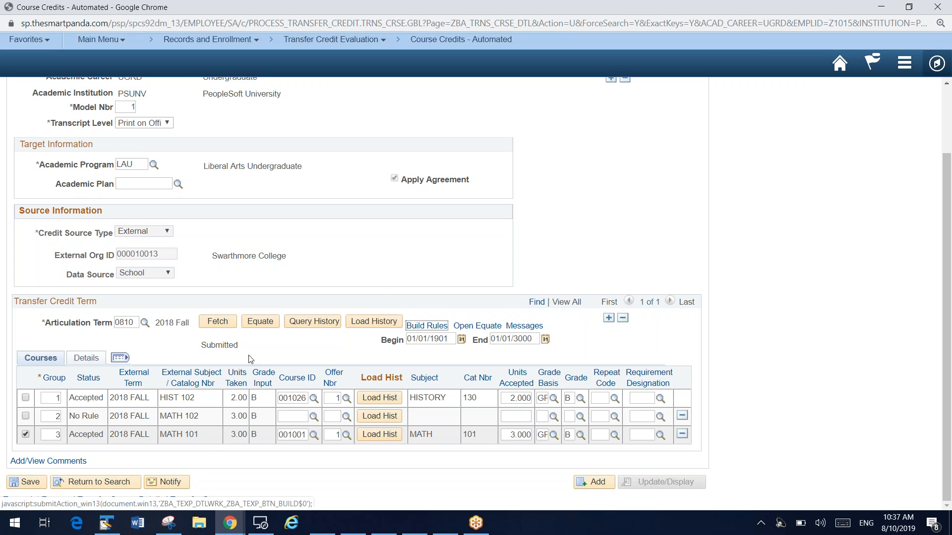
pyautogui.click(218, 322)
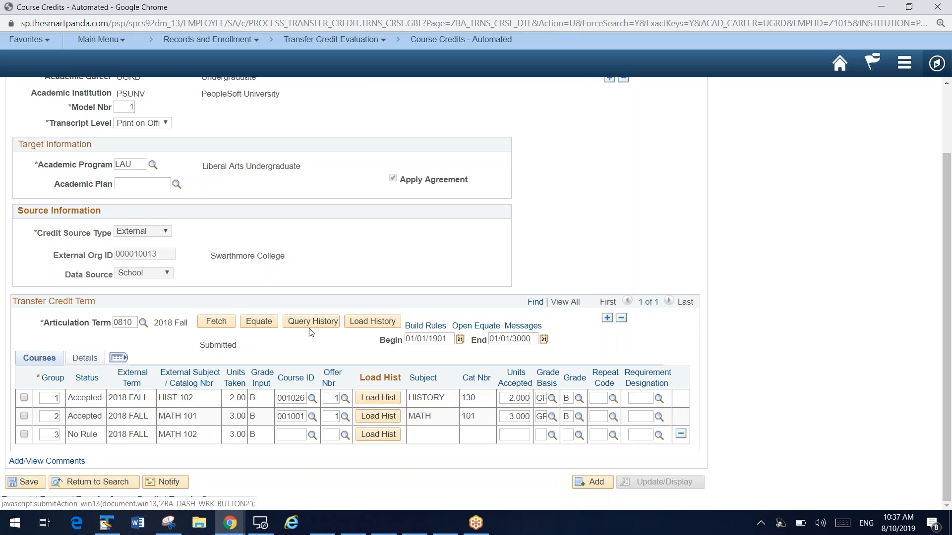
# Switch to the EXT_COURSE pivot window and filter EXT_ORG_ID to only 000010013
pyautogui.moveTo(233, 518)
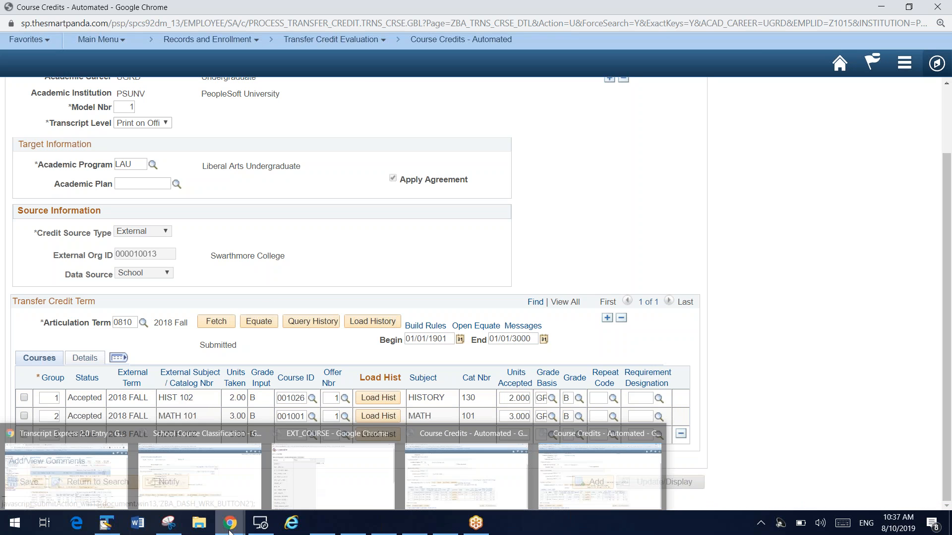
pyautogui.click(353, 484)
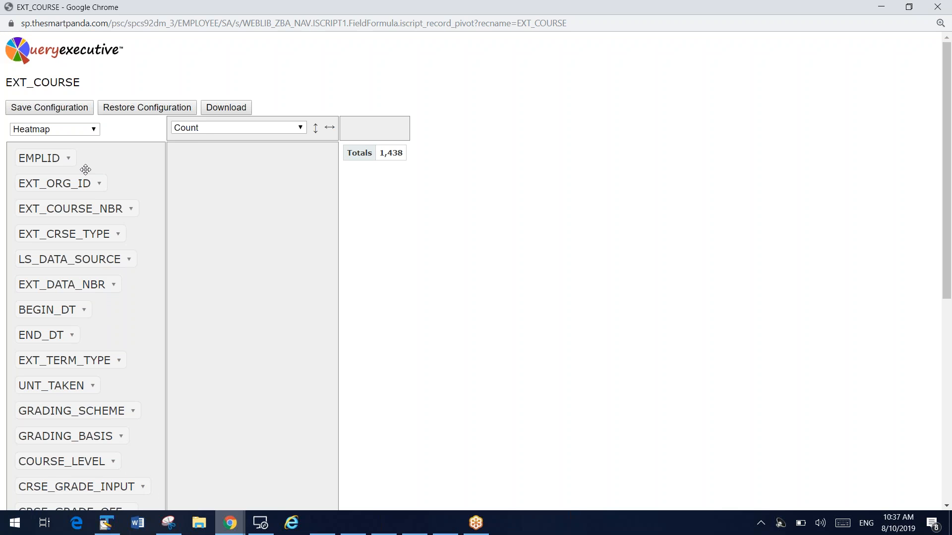
pyautogui.moveTo(9, 83); pyautogui.dragTo(78, 79)
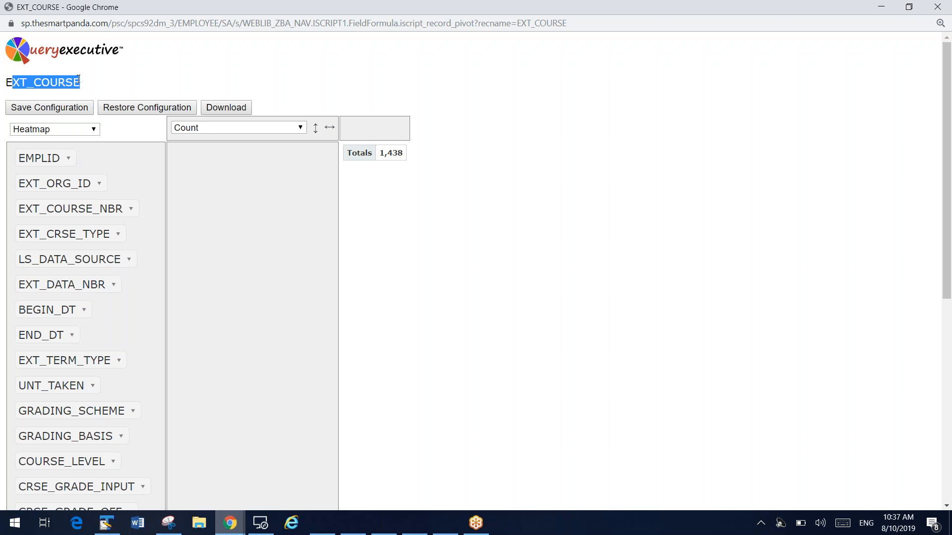
pyautogui.click(78, 80)
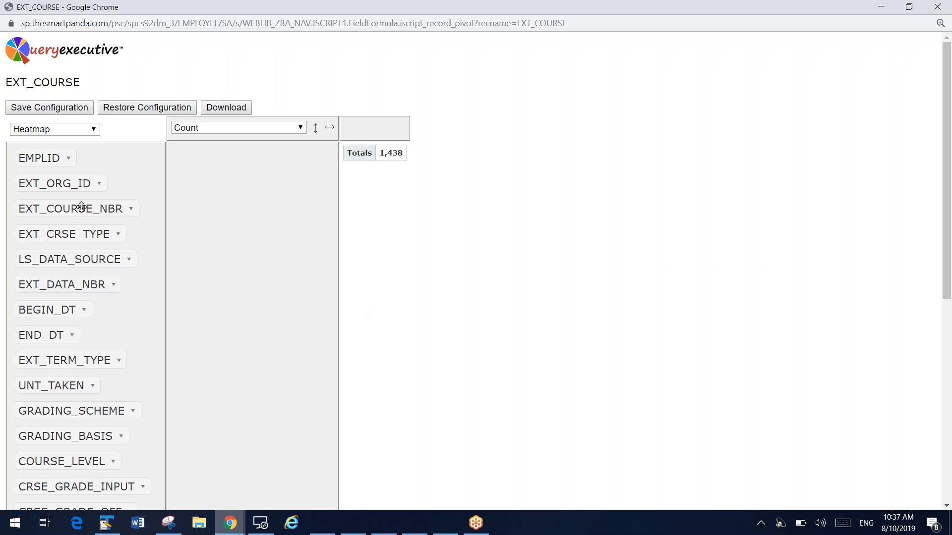
pyautogui.click(100, 188)
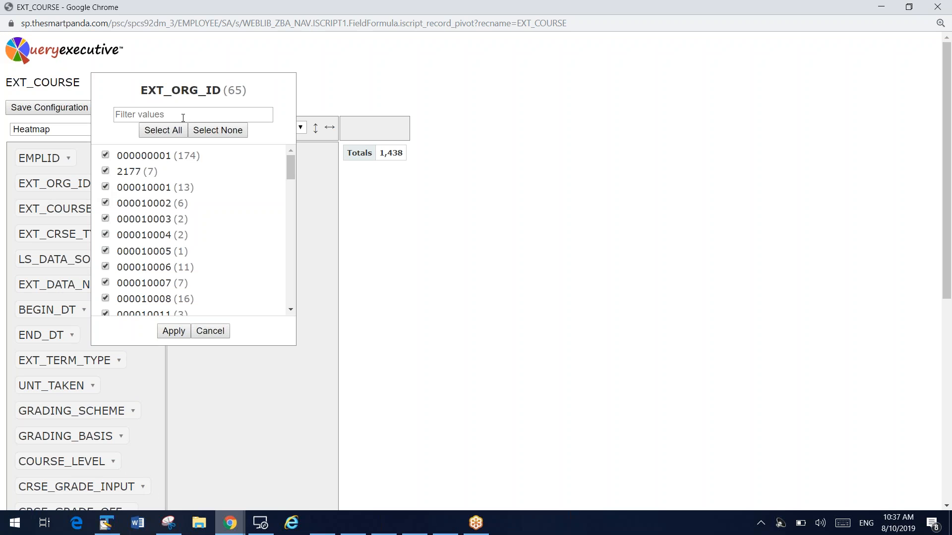
pyautogui.scroll(-2, 185, 256)
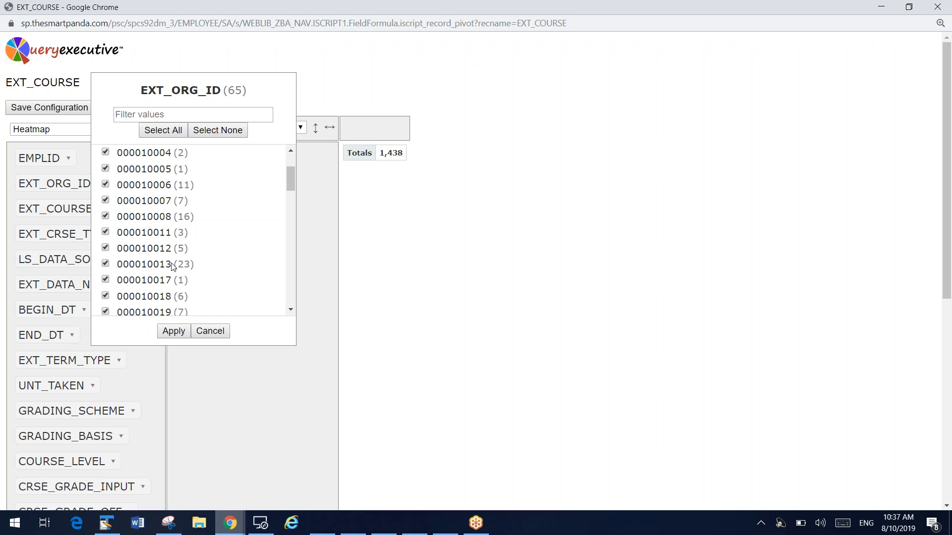
pyautogui.click(218, 131)
pyautogui.click(105, 265)
pyautogui.click(174, 333)
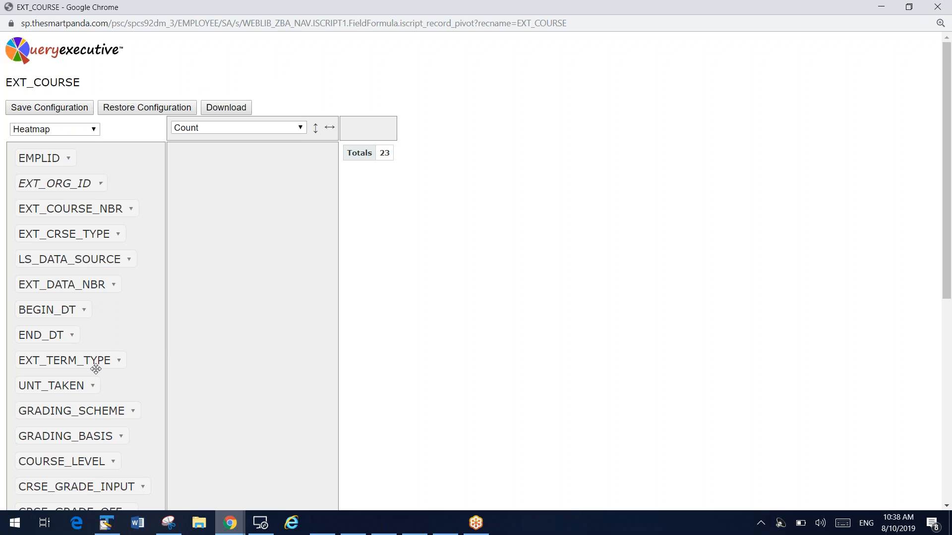
# Break down the pivot rows by SCHOOL_SUBJECT and SCHOOL_CRSE_NBR
pyautogui.scroll(-1, 94, 395)
pyautogui.moveTo(93, 495); pyautogui.dragTo(287, 177)
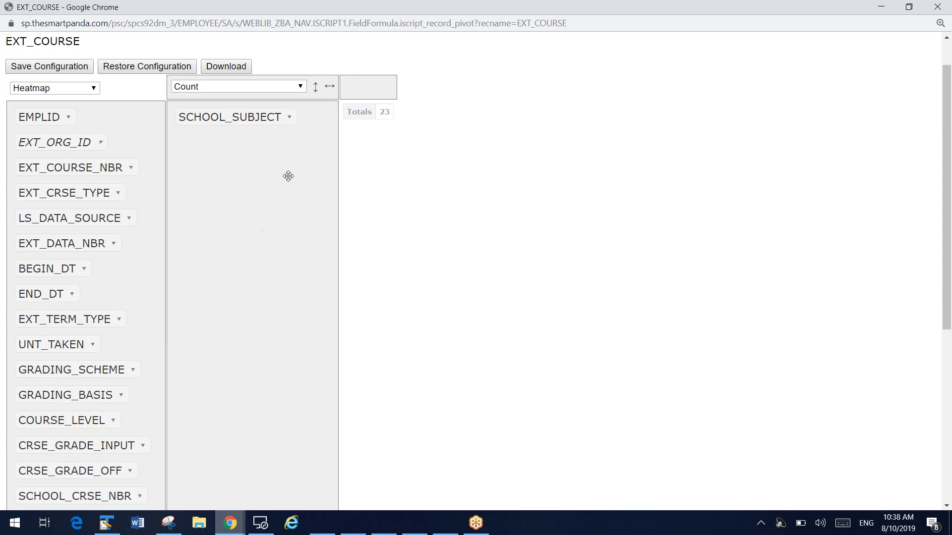
pyautogui.moveTo(109, 492); pyautogui.dragTo(256, 220)
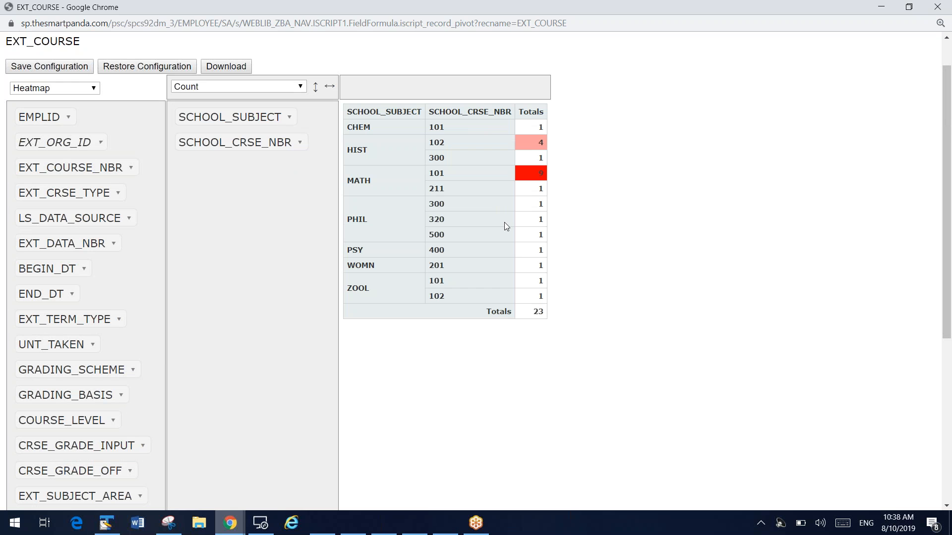
pyautogui.scroll(1, 437, 157)
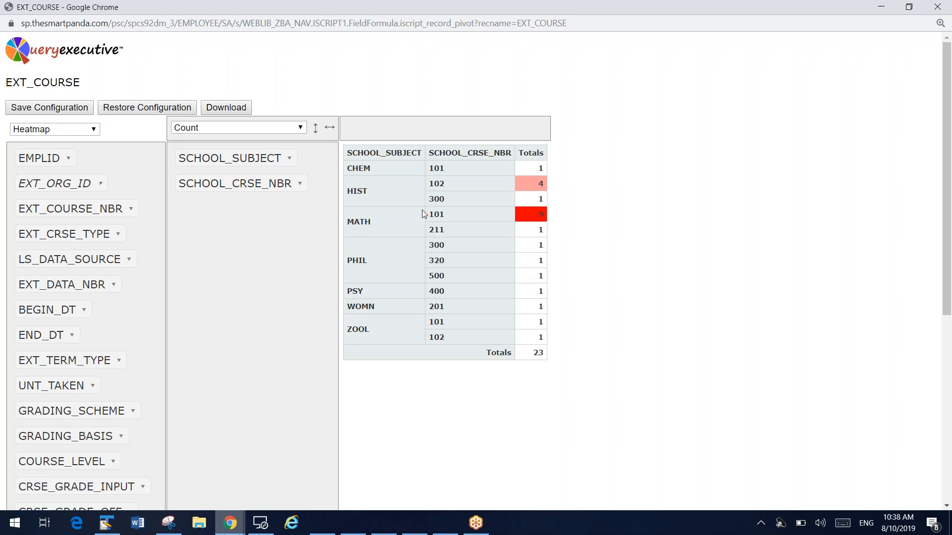
# Drill into the records behind the MATH 101 total, examine them, and close the pivot window
pyautogui.click(542, 216)
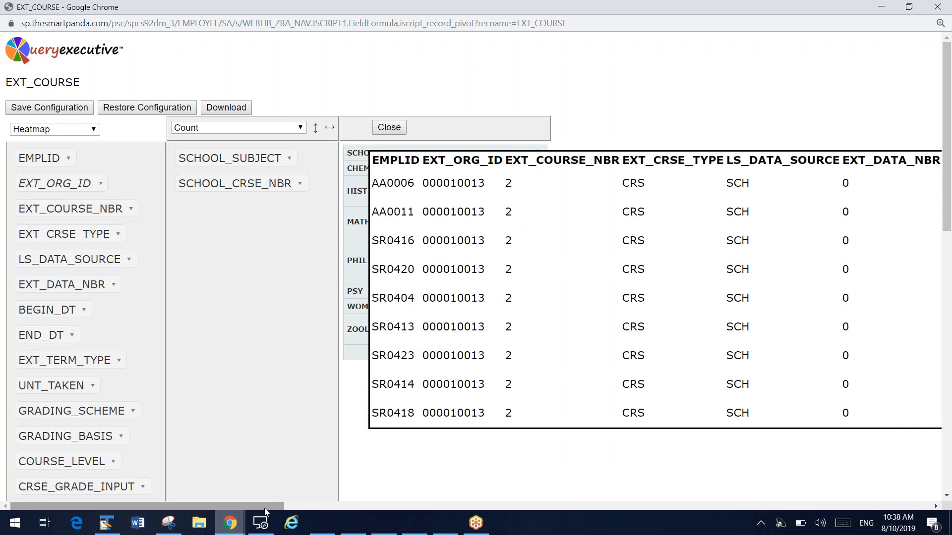
pyautogui.moveTo(264, 507); pyautogui.dragTo(269, 483)
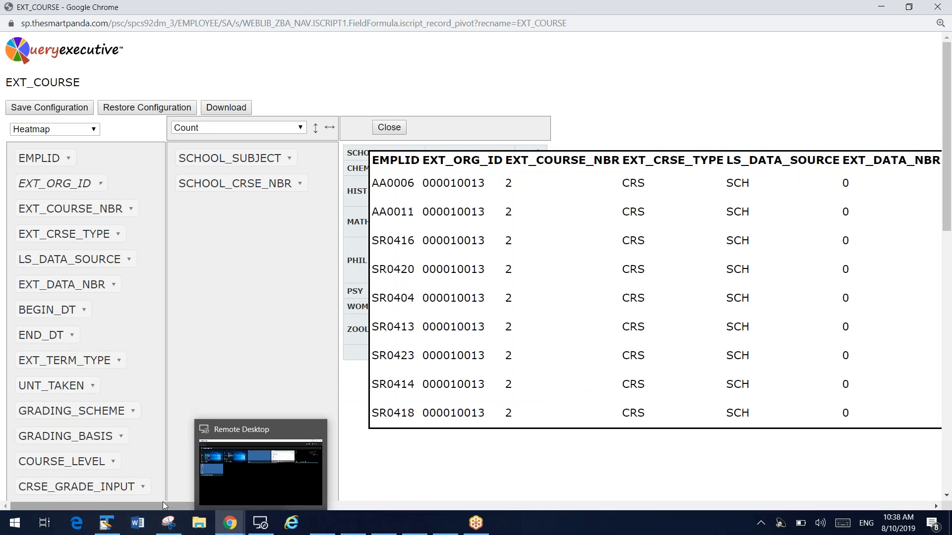
pyautogui.moveTo(188, 508); pyautogui.dragTo(111, 501)
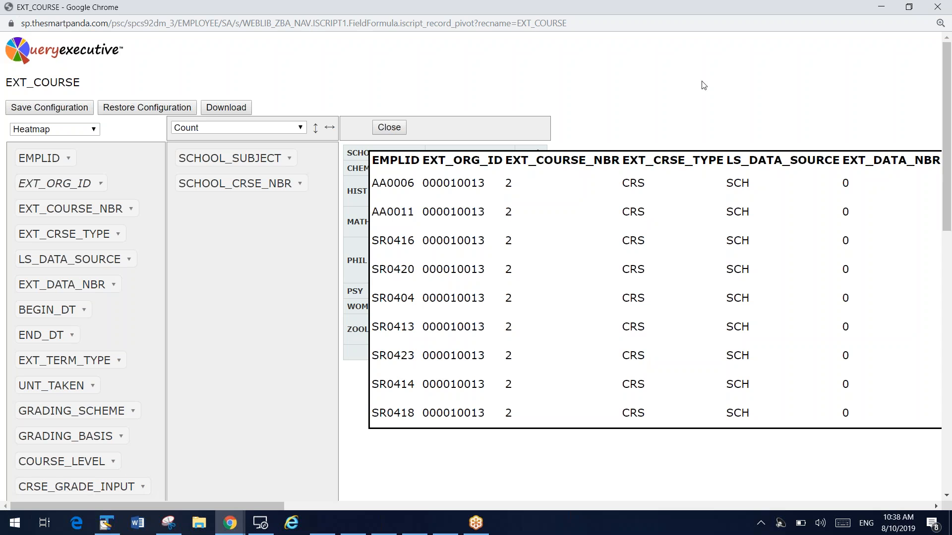
pyautogui.click(937, 7)
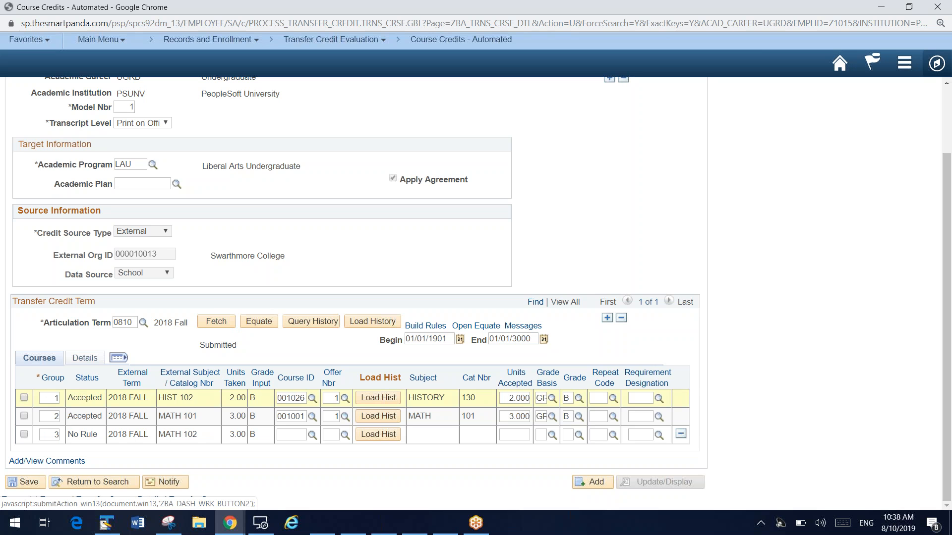
# Open Equate from the course credits, add a new equivalency table for external org 000010013, and maximize its window
pyautogui.click(287, 437)
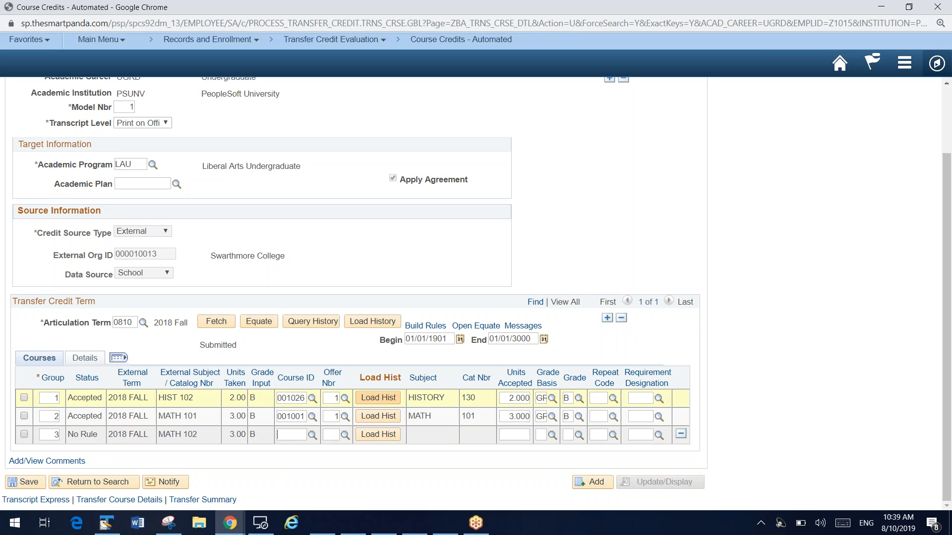
pyautogui.click(480, 330)
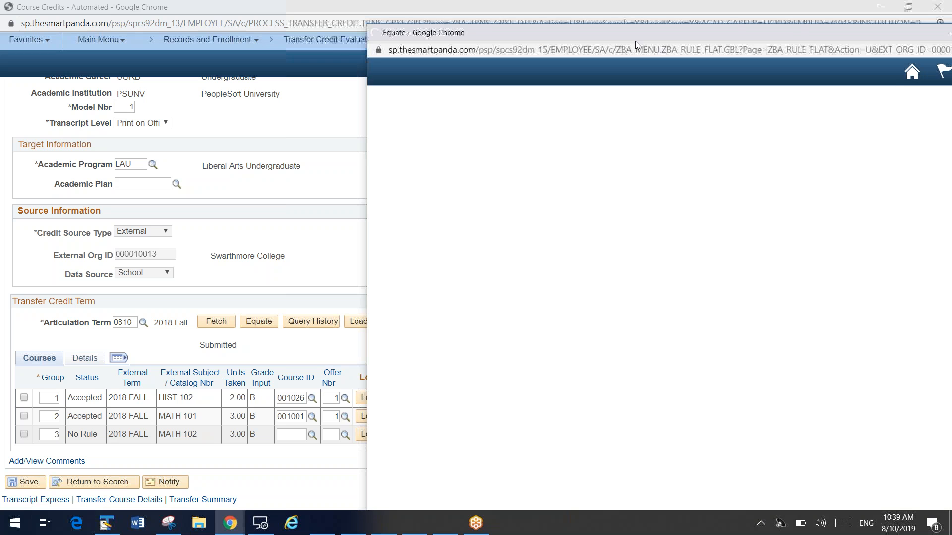
pyautogui.moveTo(632, 37); pyautogui.dragTo(479, 33)
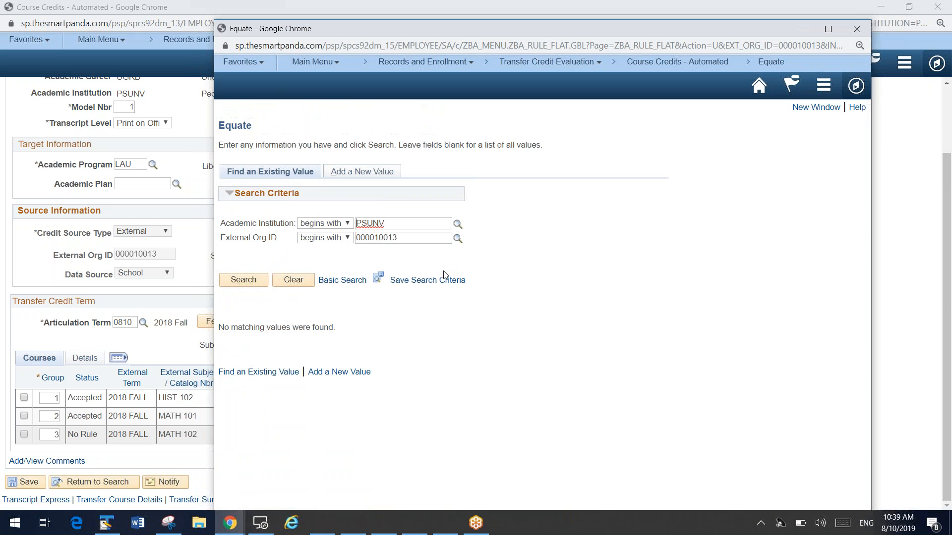
pyautogui.click(371, 173)
pyautogui.click(255, 254)
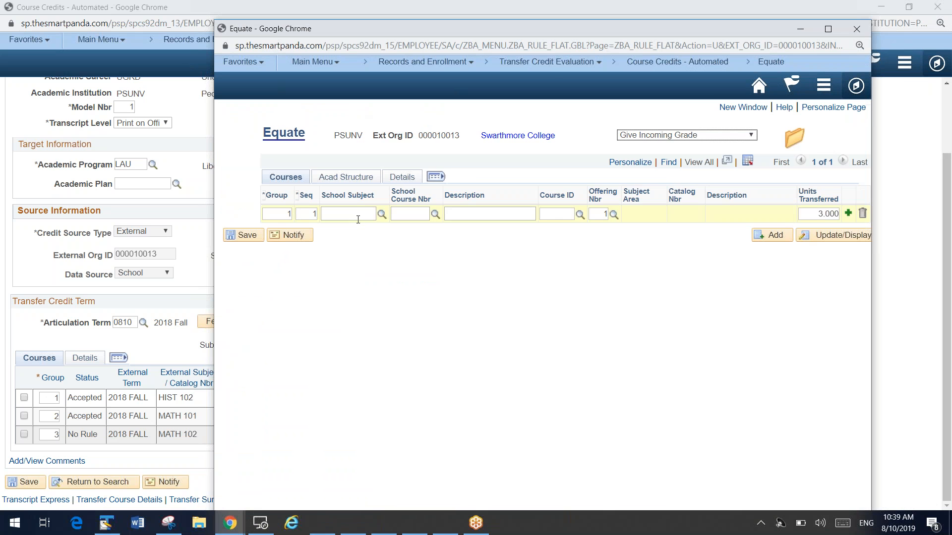
pyautogui.doubleClick(524, 31)
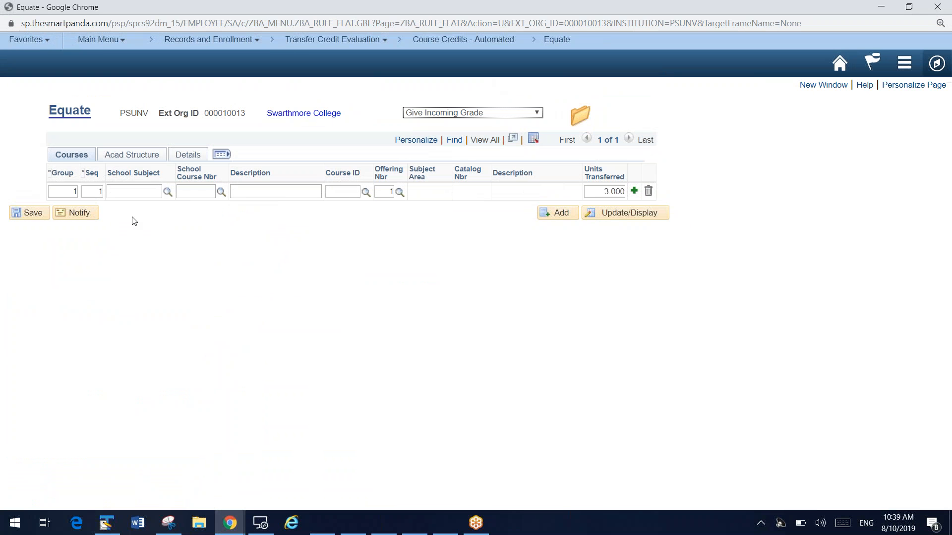
# Enter MATH 102 as the external school subject and course number in the first Equate row
pyautogui.click(119, 192)
pyautogui.write('math')
pyautogui.press('Tab')
pyautogui.write('102')
pyautogui.press('Tab')
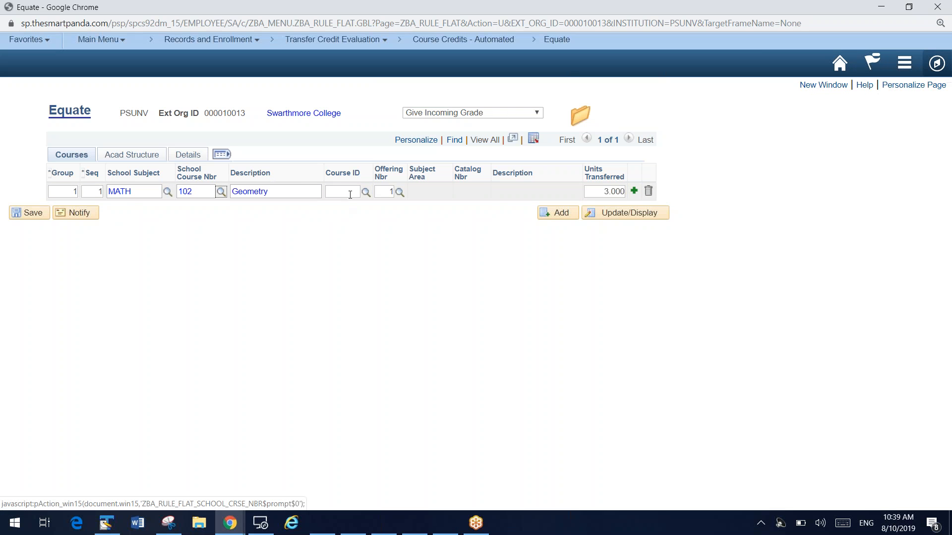
# Look up and assign MATH 301 Topology (course ID 001010) as the equivalent, save the rule, and close Equate
pyautogui.click(366, 192)
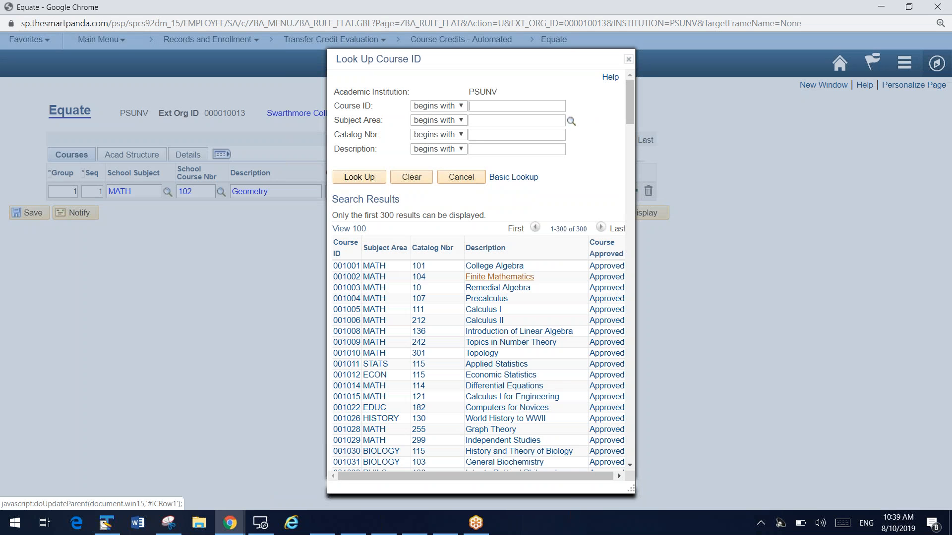
pyautogui.click(492, 353)
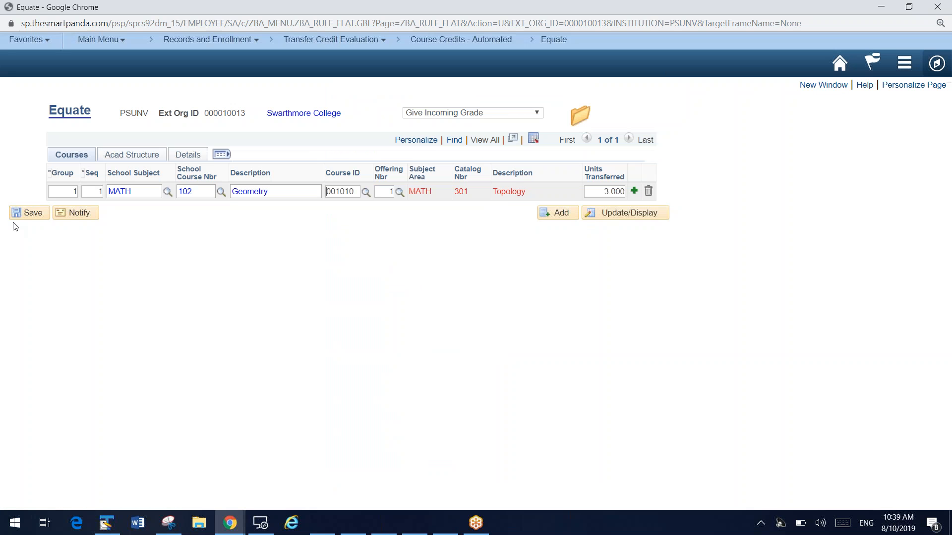
pyautogui.click(26, 214)
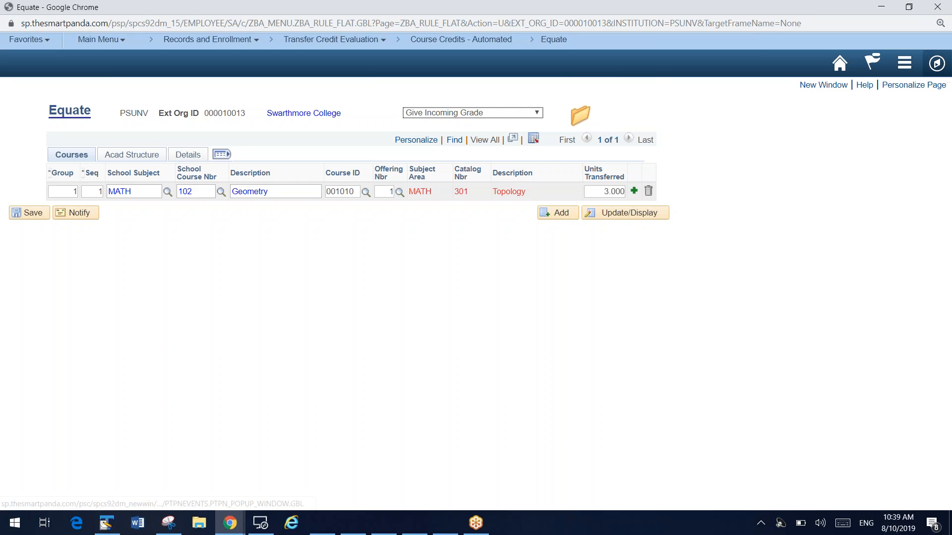
pyautogui.click(937, 7)
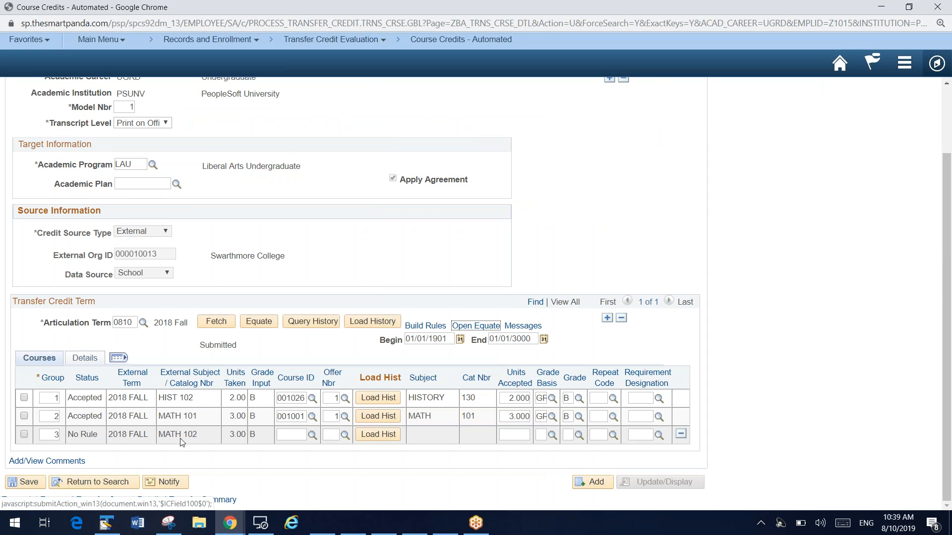
# Run Equate on the MATH 102 row only and accept the matched course ID 001010
pyautogui.click(24, 435)
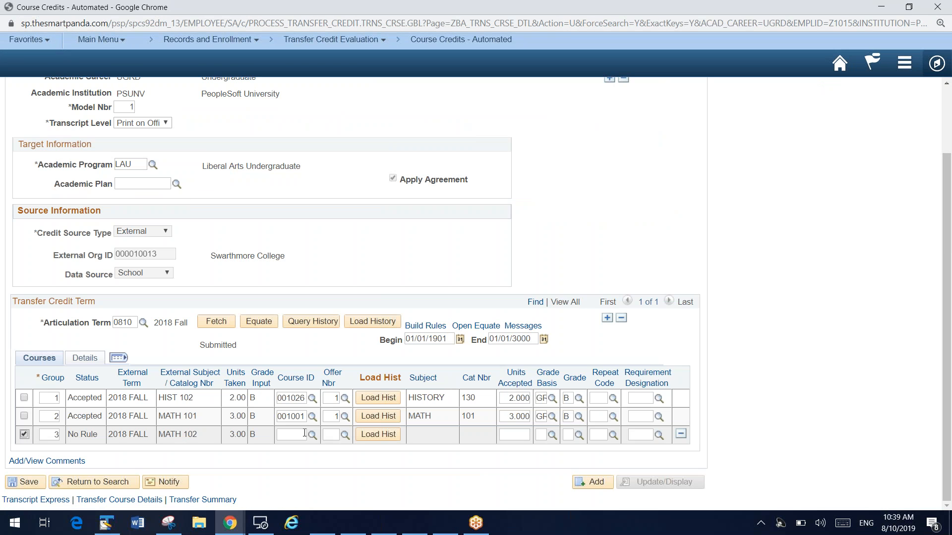
pyautogui.click(258, 322)
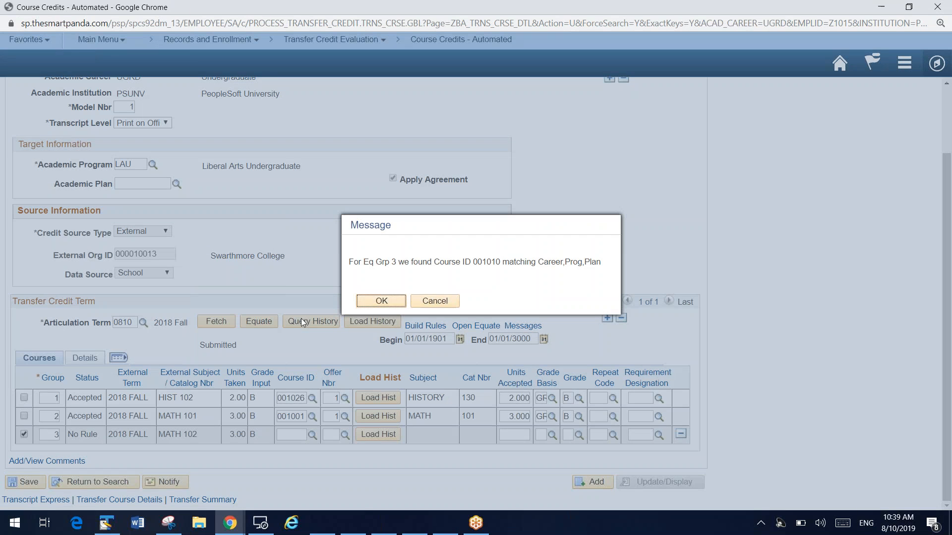
pyautogui.moveTo(428, 263); pyautogui.dragTo(533, 270)
pyautogui.click(390, 301)
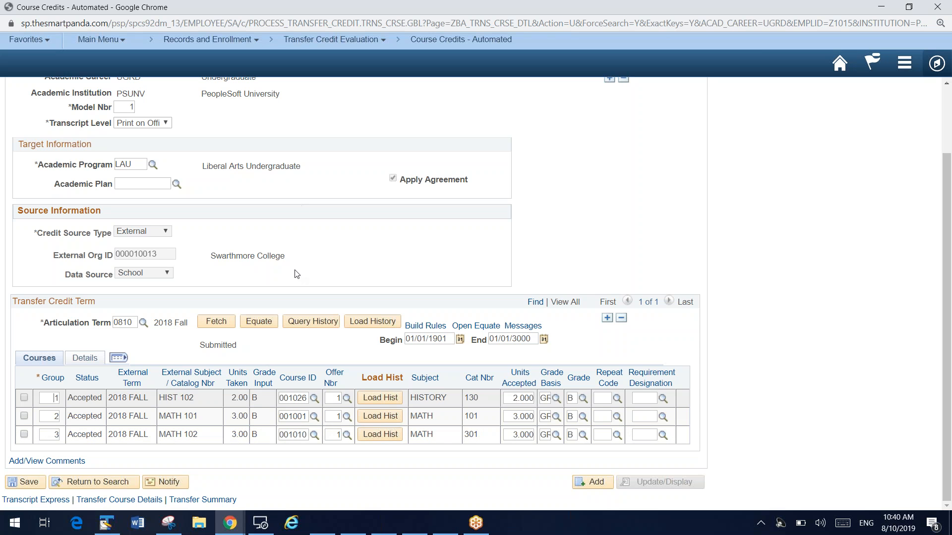
# Switch to the Transfer Now page on smartpandatools.com and review its steps for obtaining and articulating transfer credit
pyautogui.moveTo(230, 523)
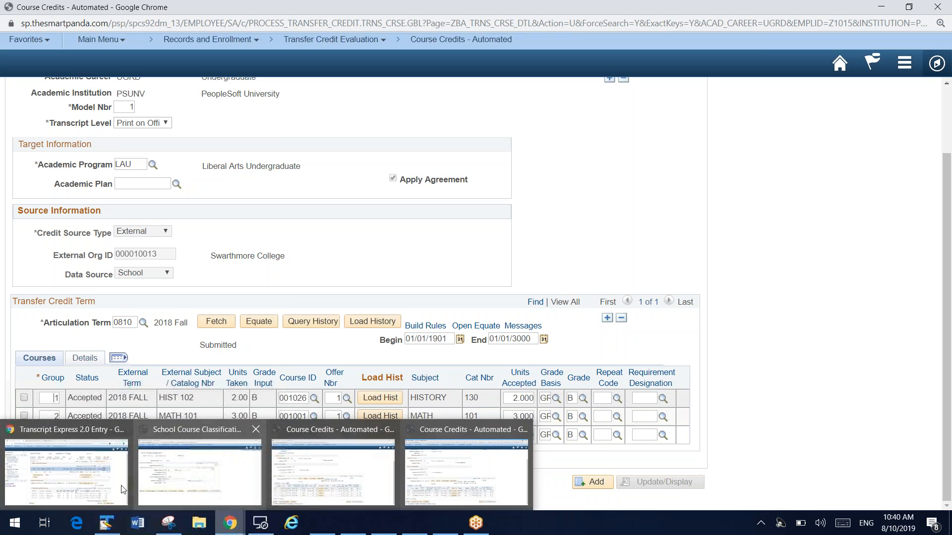
pyautogui.click(64, 476)
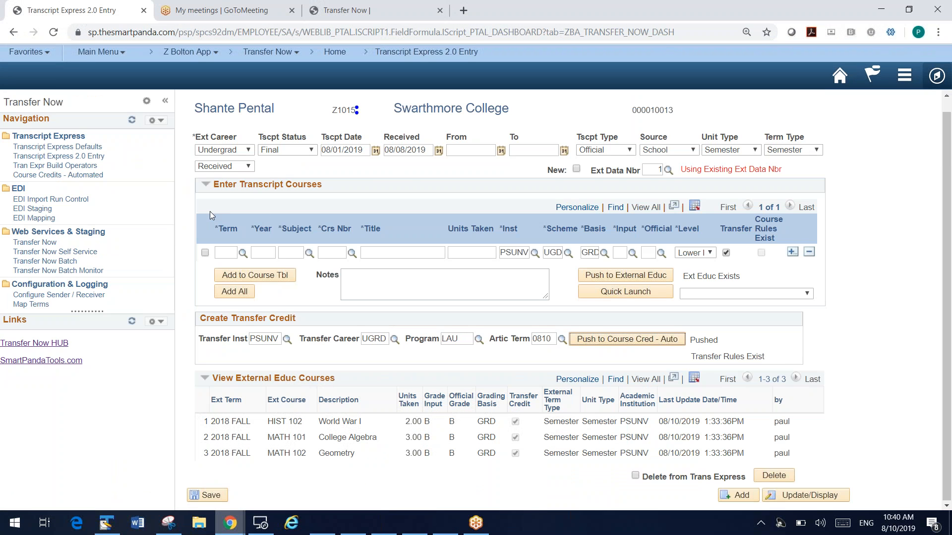
pyautogui.click(361, 10)
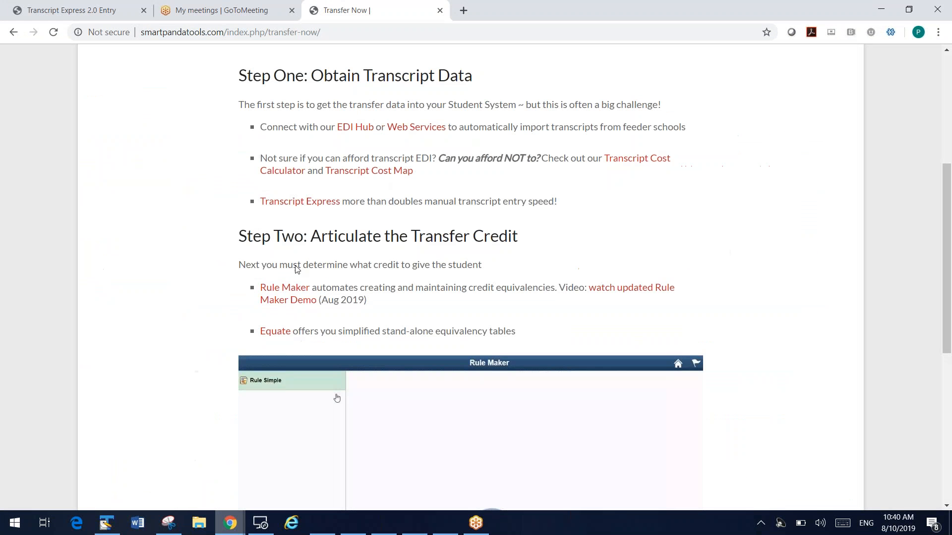
pyautogui.scroll(5, 193, 194)
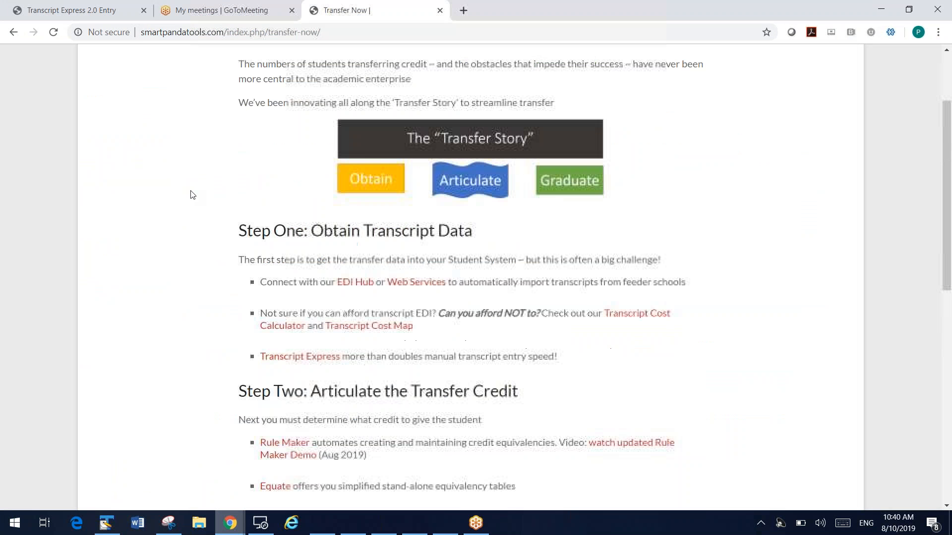